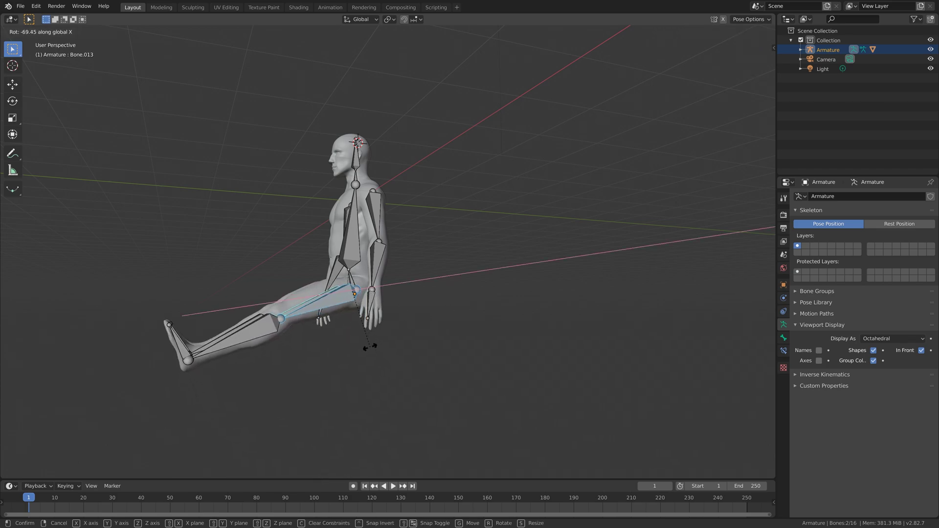
pyautogui.click(336, 367)
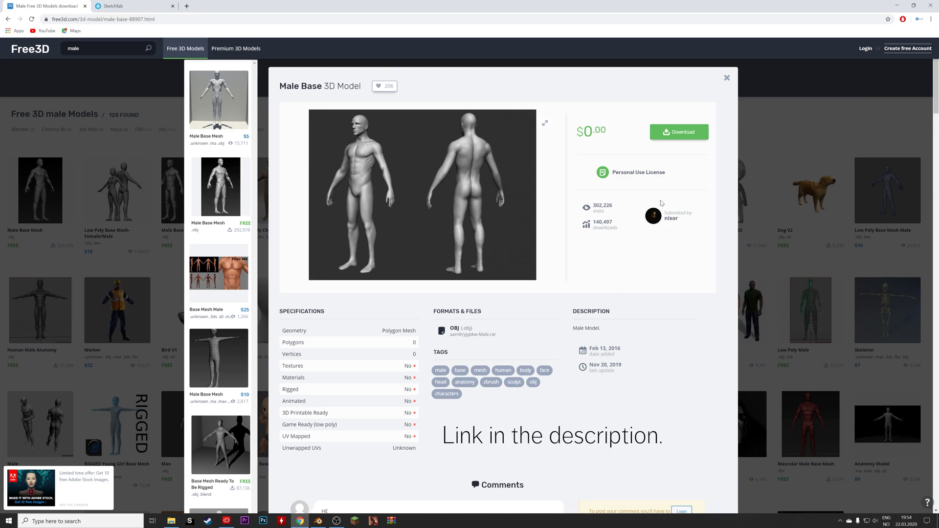
# Step: Download aamltryjypkw-Male.rar for the free Male Base model and extract it into its own folder in Downloads
pyautogui.click(672, 137)
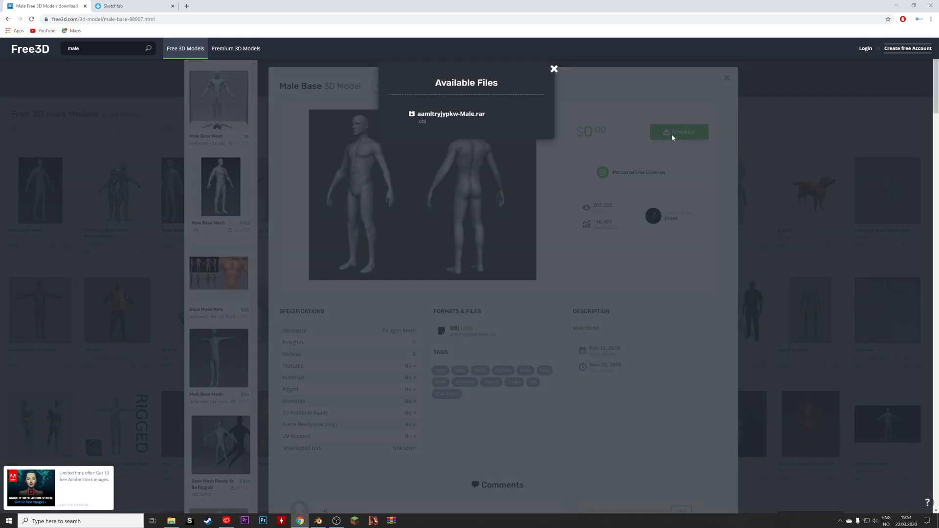
pyautogui.click(473, 120)
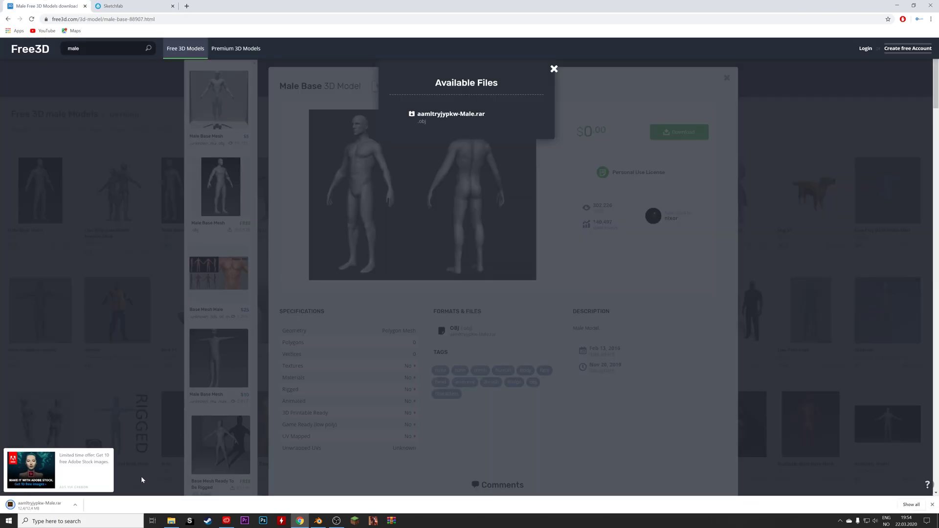
pyautogui.click(76, 506)
pyautogui.click(89, 481)
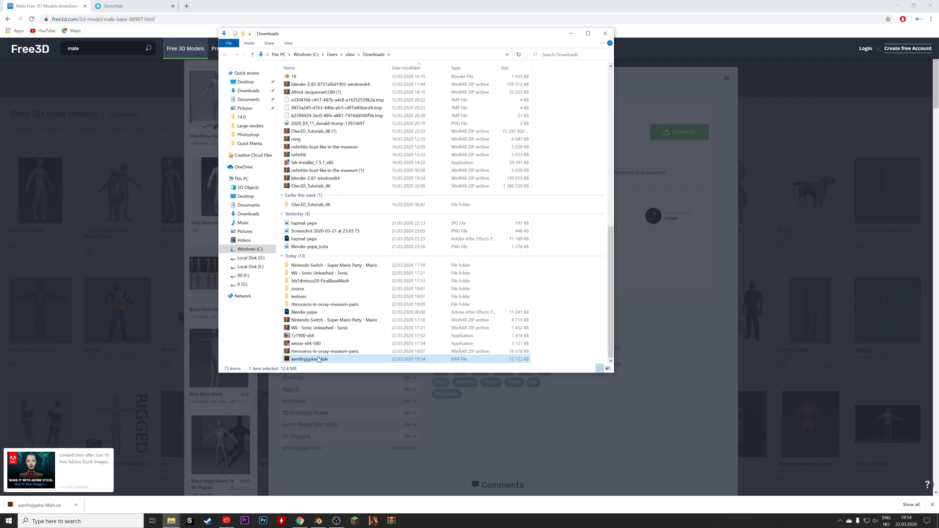
pyautogui.rightClick(318, 360)
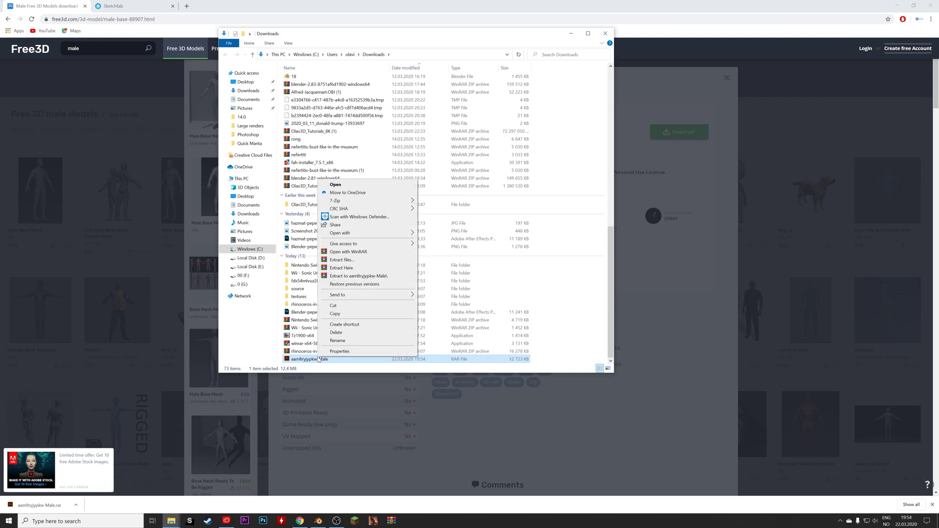
pyautogui.click(352, 276)
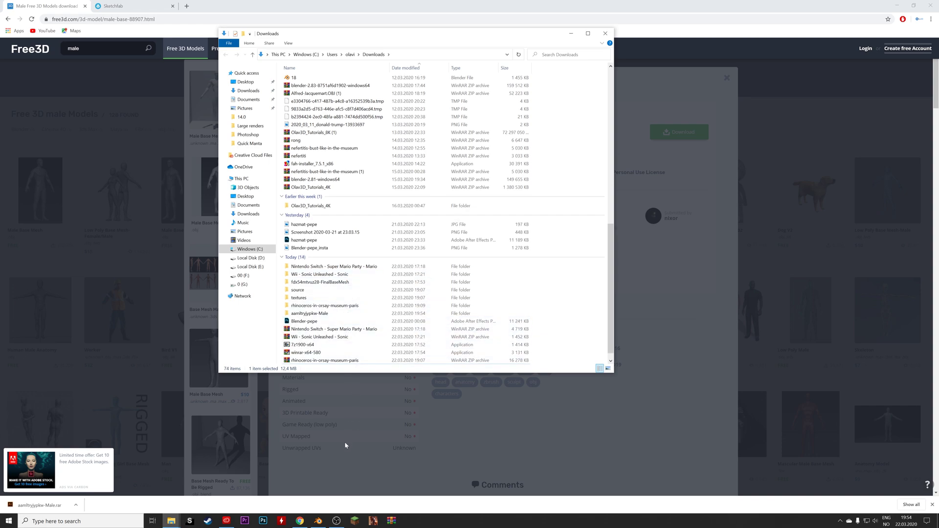
# Step: Switch to Blender and delete the default cube from the scene
pyautogui.click(317, 522)
pyautogui.press('x')
pyautogui.click(330, 247)
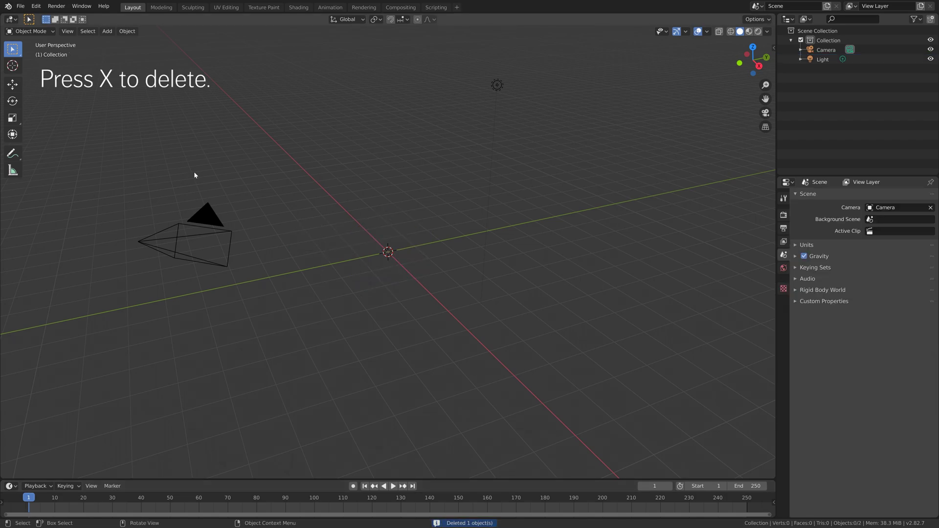
# Step: Import Male.OBJ as a Wavefront model from the aamltryjypkw-Male folder in Downloads
pyautogui.click(24, 7)
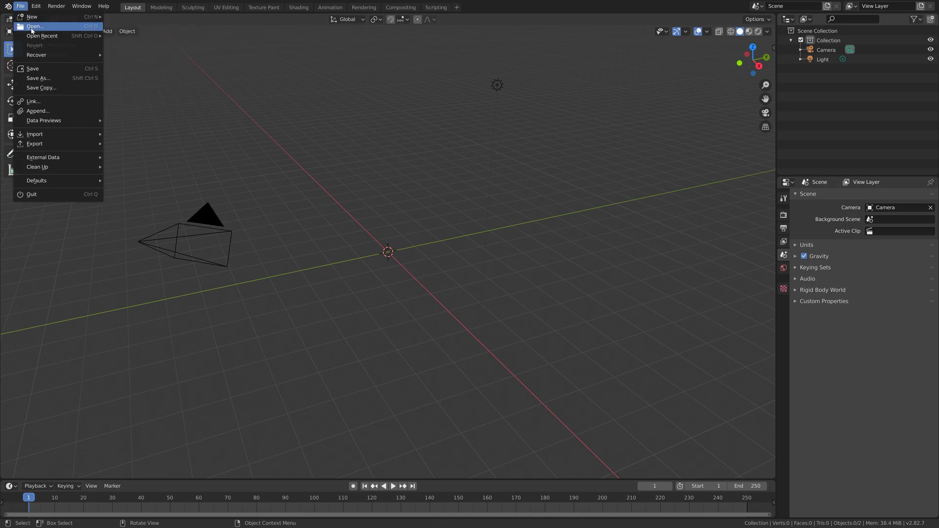
pyautogui.moveTo(59, 138)
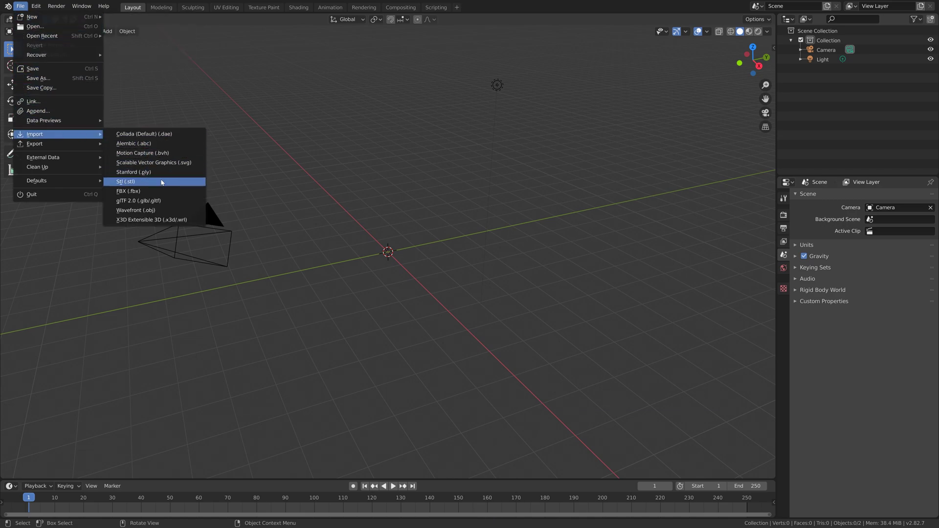
pyautogui.click(164, 210)
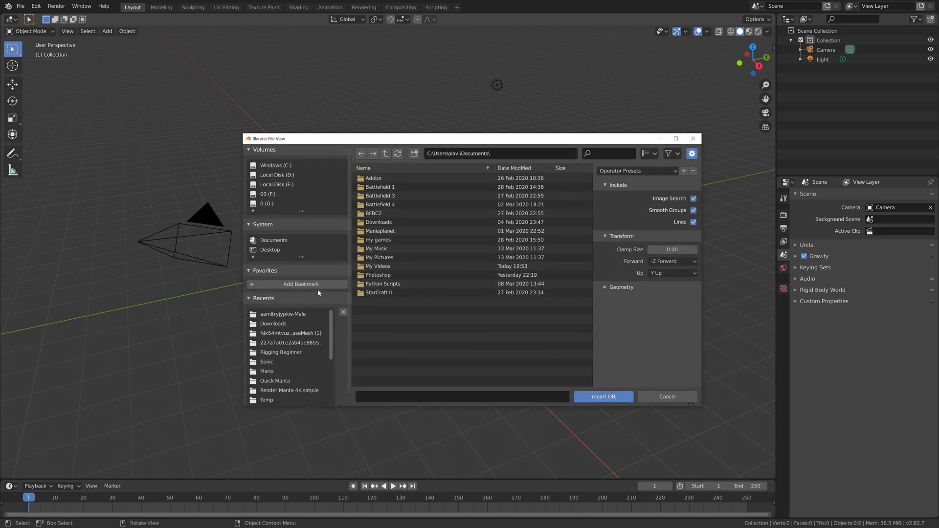
pyautogui.click(295, 324)
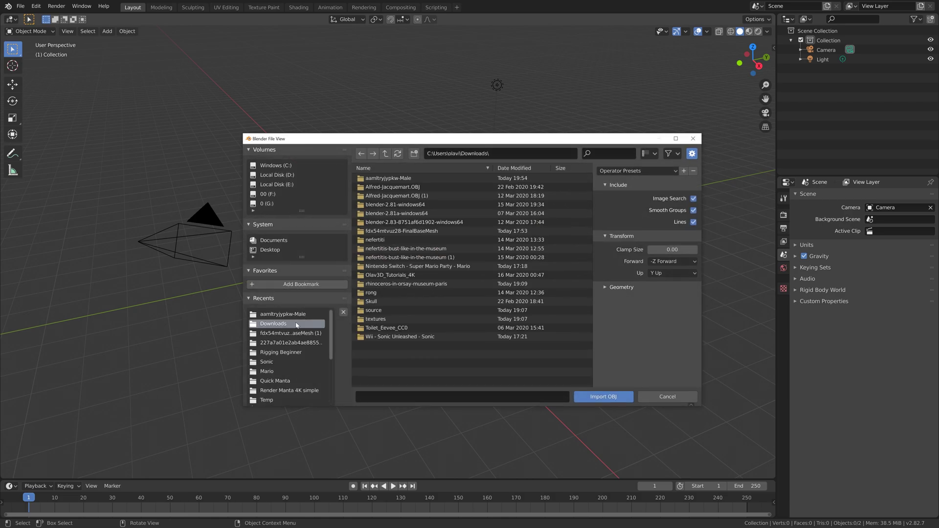
pyautogui.doubleClick(394, 177)
pyautogui.click(394, 177)
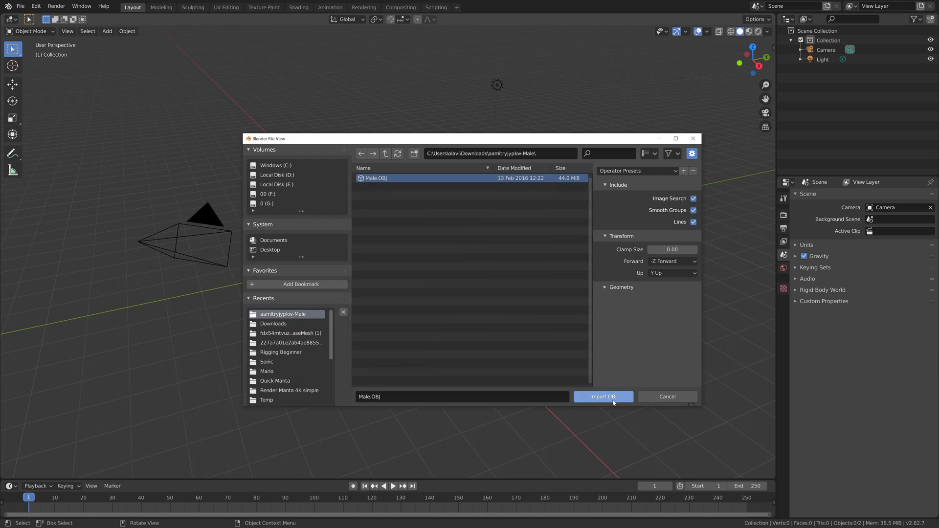
pyautogui.click(611, 399)
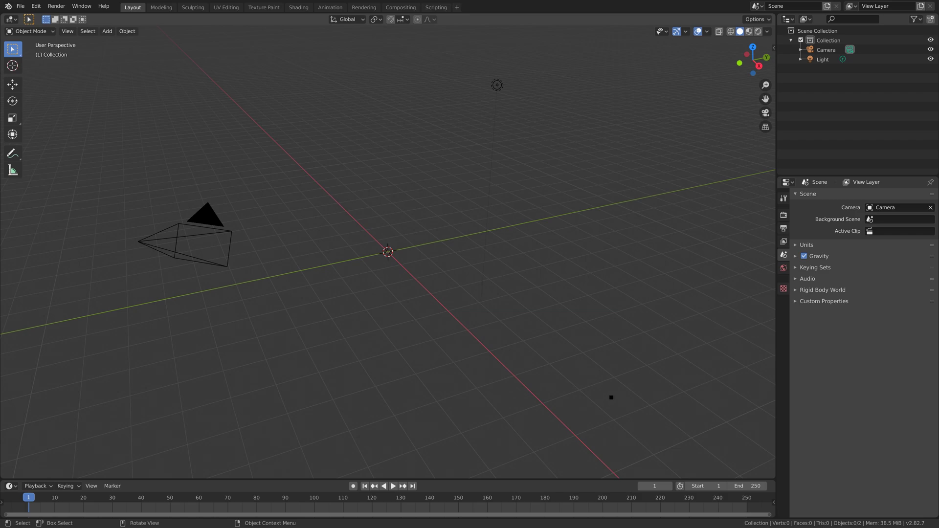
# Step: In the front view, place the 3D cursor on the male figure's crotch at the body's centre line
pyautogui.moveTo(374, 312); pyautogui.dragTo(448, 275, button='middle')
pyautogui.scroll(6, 445, 286)
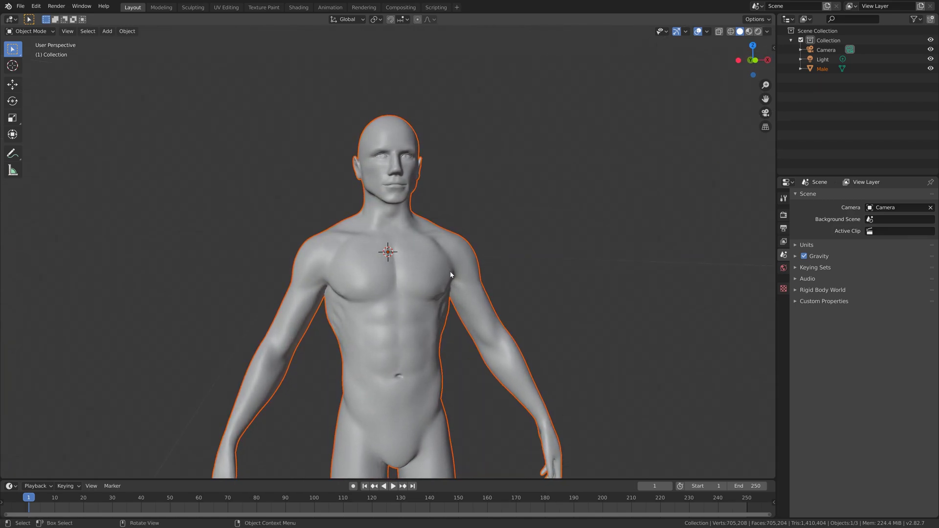
pyautogui.scroll(-5, 448, 274)
pyautogui.press('KP_1')
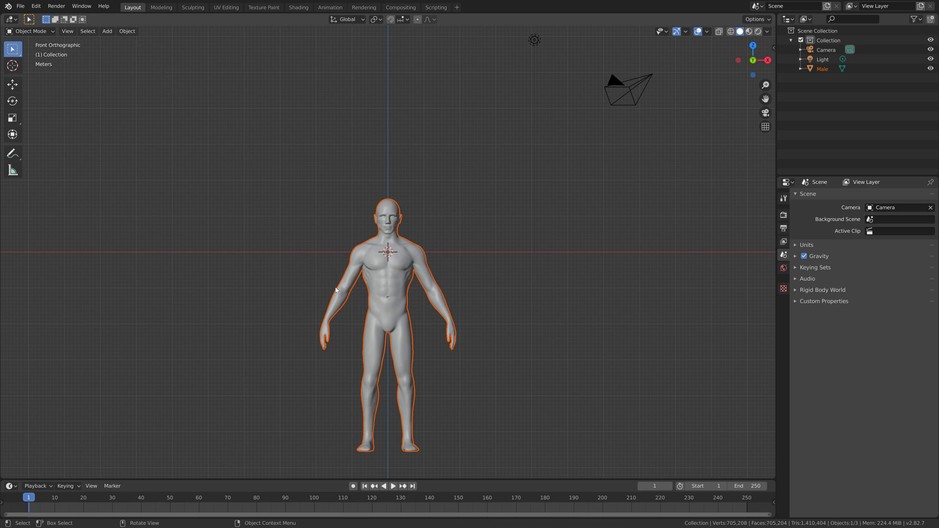
pyautogui.click(12, 65)
pyautogui.scroll(3, 368, 215)
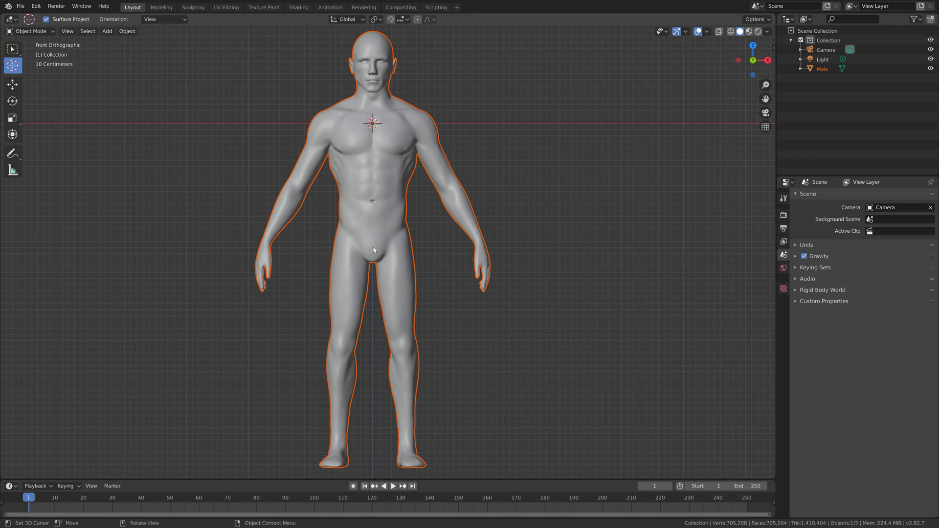
pyautogui.click(372, 248)
pyautogui.click(13, 49)
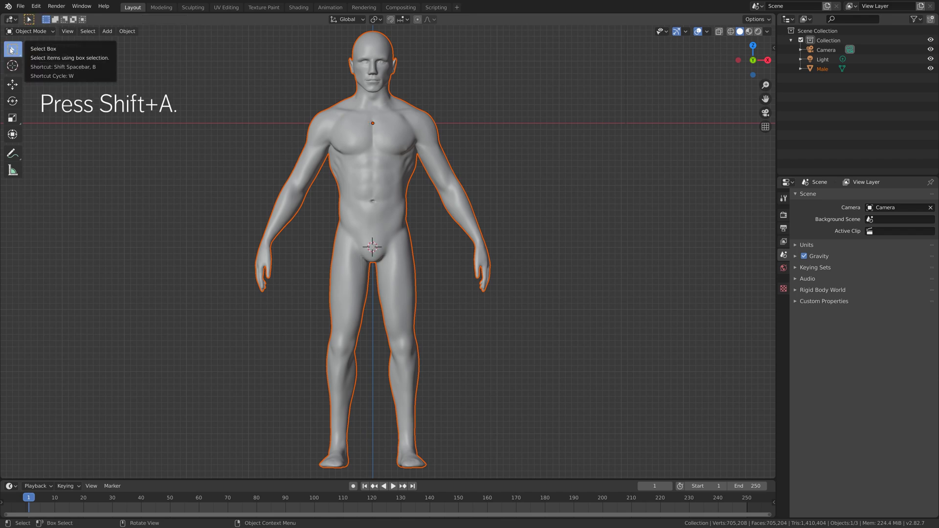
# Step: Add an armature at the 3D cursor and enter Edit Mode on it
pyautogui.hotkey('shift', 'a')
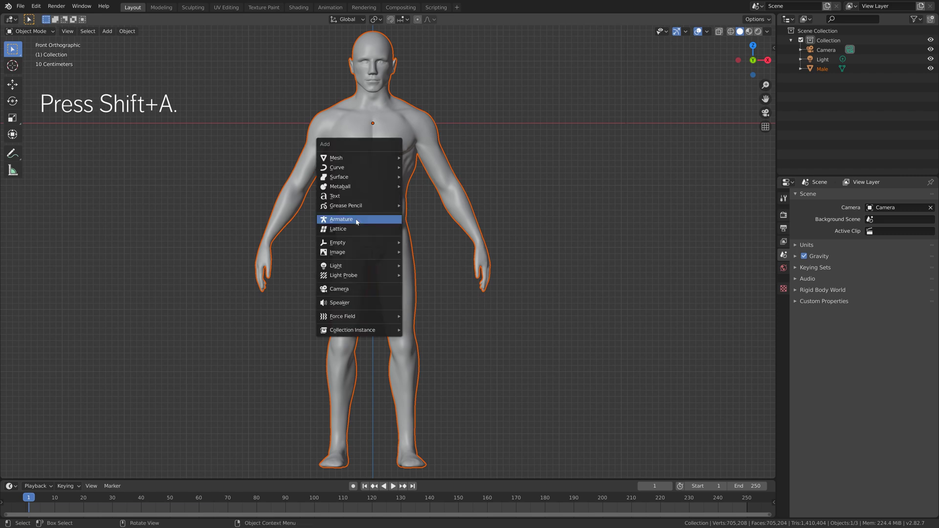
pyautogui.click(357, 222)
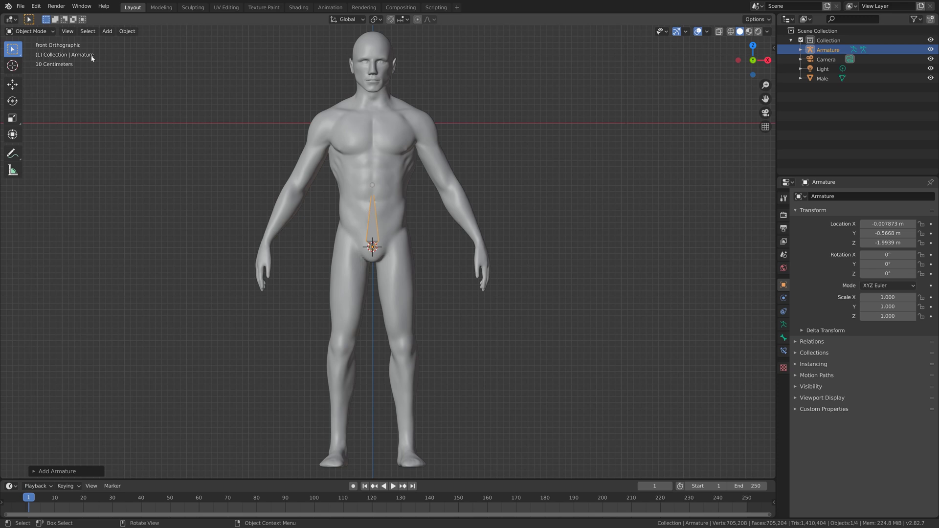
pyautogui.click(29, 31)
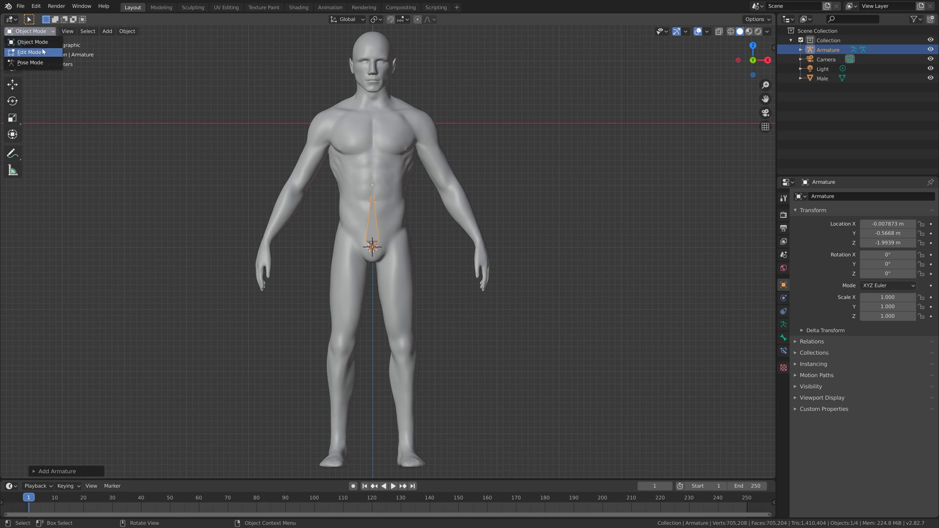
pyautogui.click(24, 45)
# Step: Set the armature's viewport display to In Front so its bones draw over the mesh
pyautogui.scroll(4, 362, 157)
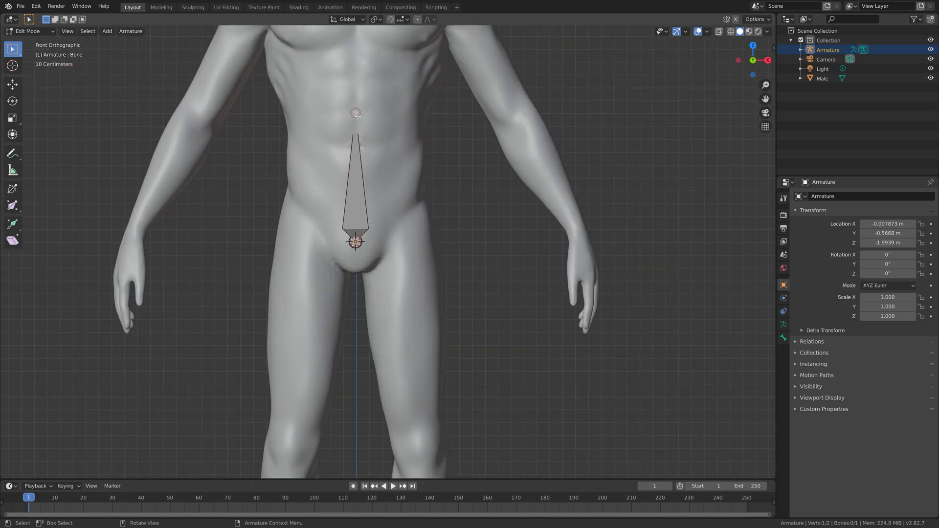
pyautogui.click(782, 325)
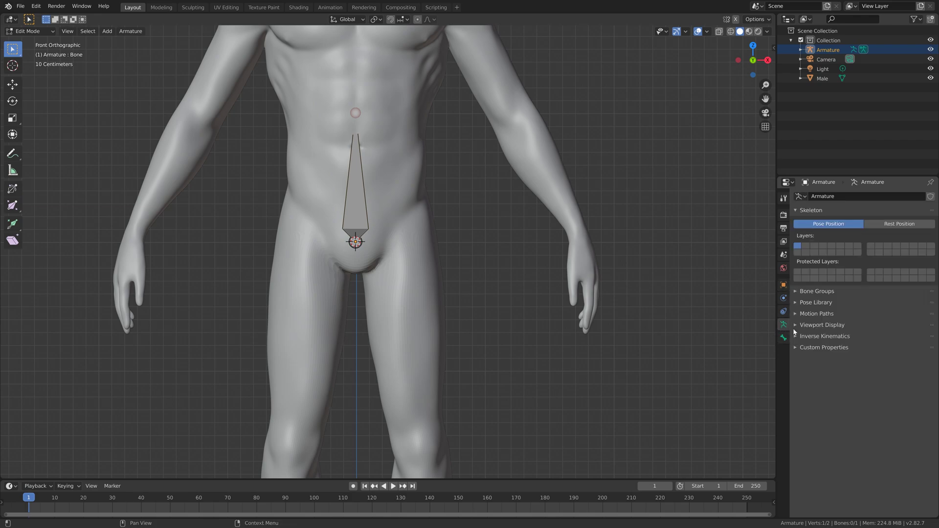
pyautogui.click(812, 324)
pyautogui.click(922, 351)
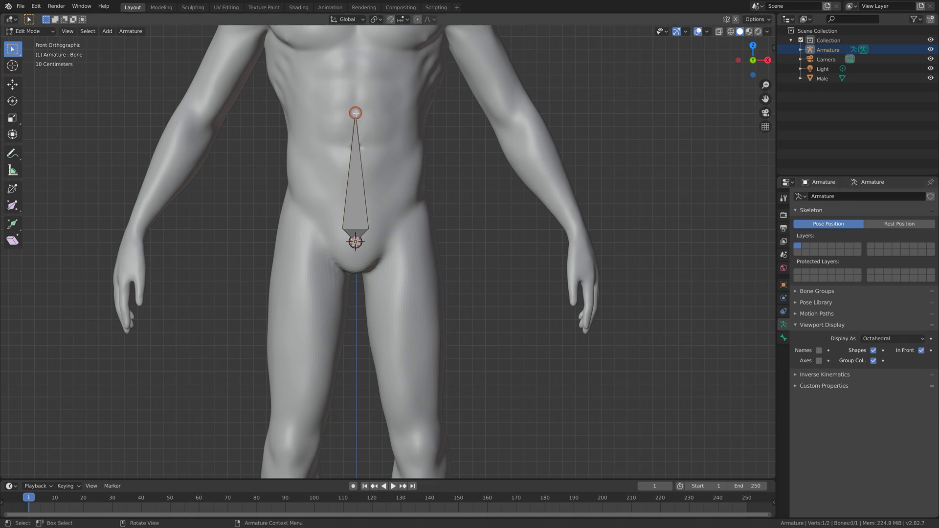
# Step: Lower the tip of the first bone along the Z axis by about 0.5 m, to just below the navel
pyautogui.press('g')
pyautogui.press('z')
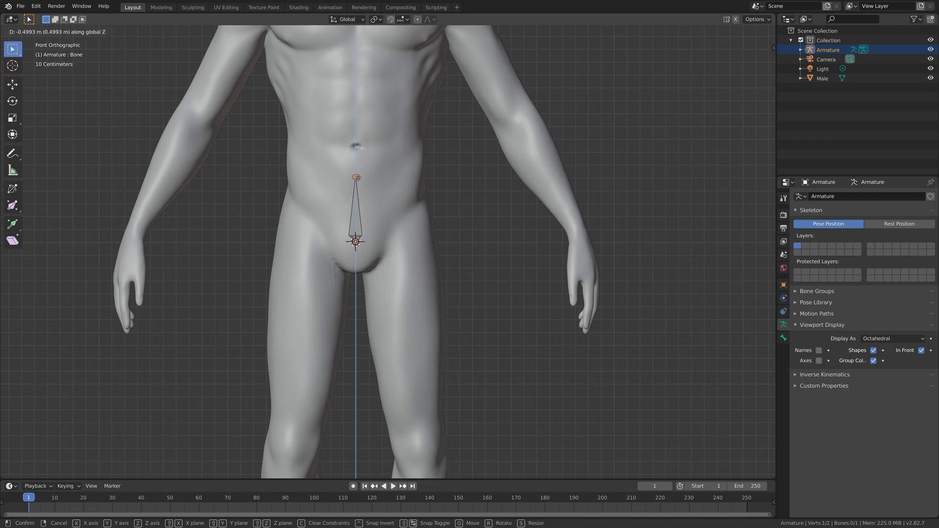
pyautogui.click(358, 177)
# Step: Extrude a spine bone from the pelvis bone's tip about 1.82 m up the Z axis to the base of the neck
pyautogui.scroll(-1, 421, 161)
pyautogui.keyDown('shift'); pyautogui.moveTo(421, 161); pyautogui.dragTo(442, 348, button='middle'); pyautogui.keyUp('shift')
pyautogui.scroll(-1, 442, 347)
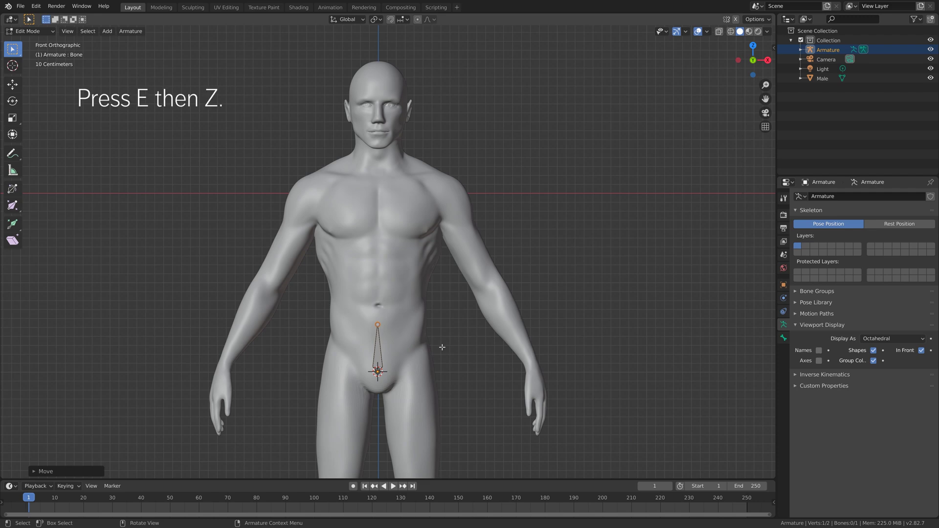
pyautogui.press('e')
pyautogui.press('z')
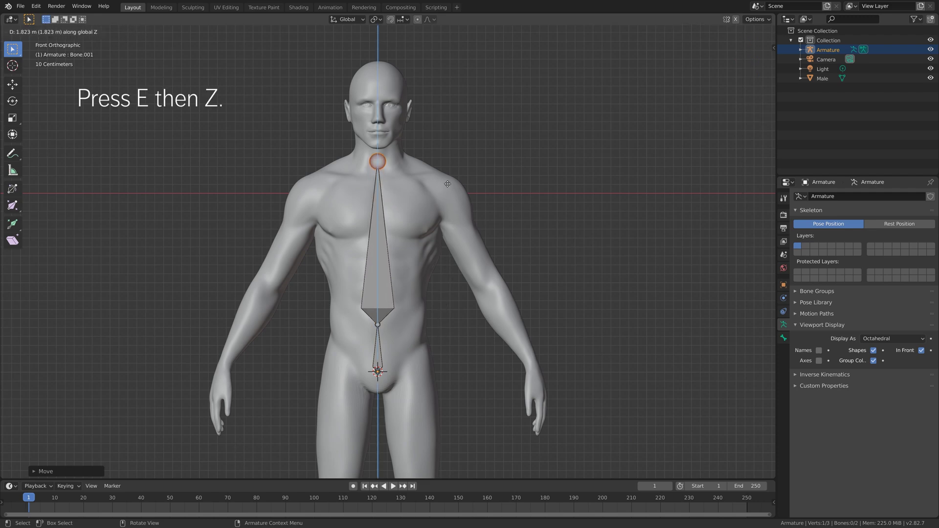
pyautogui.click(448, 183)
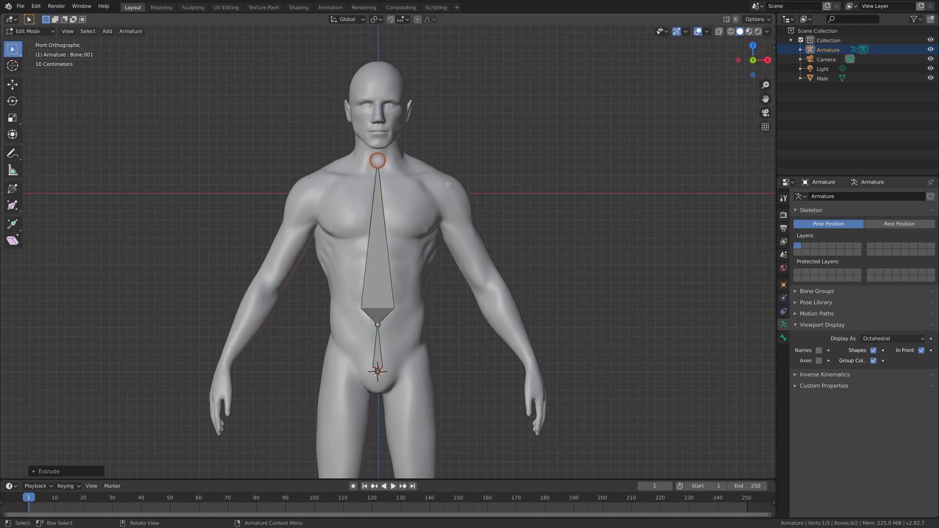
# Step: In the right side view, move the whole armature in Object Mode back along Y by a little over 0.5 m, inside the torso
pyautogui.press('KP_3')
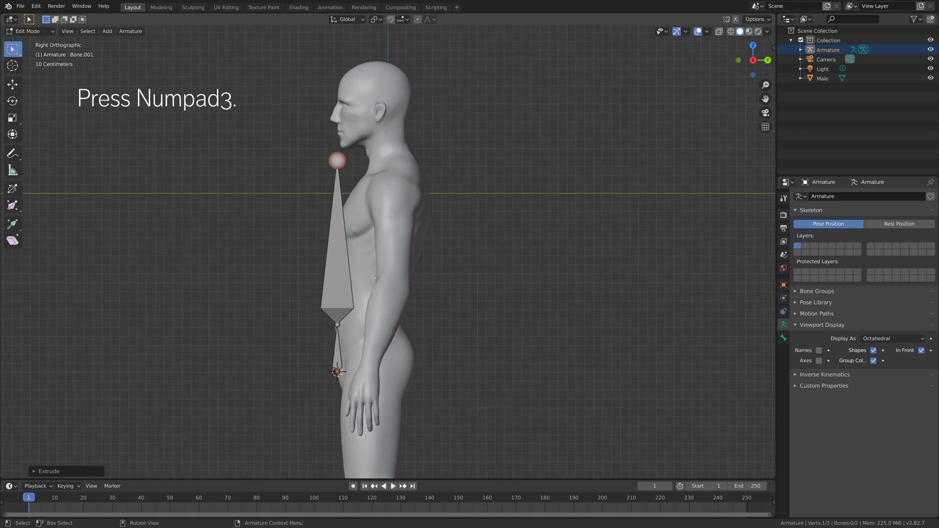
pyautogui.press('Tab')
pyautogui.press('g')
pyautogui.press('y')
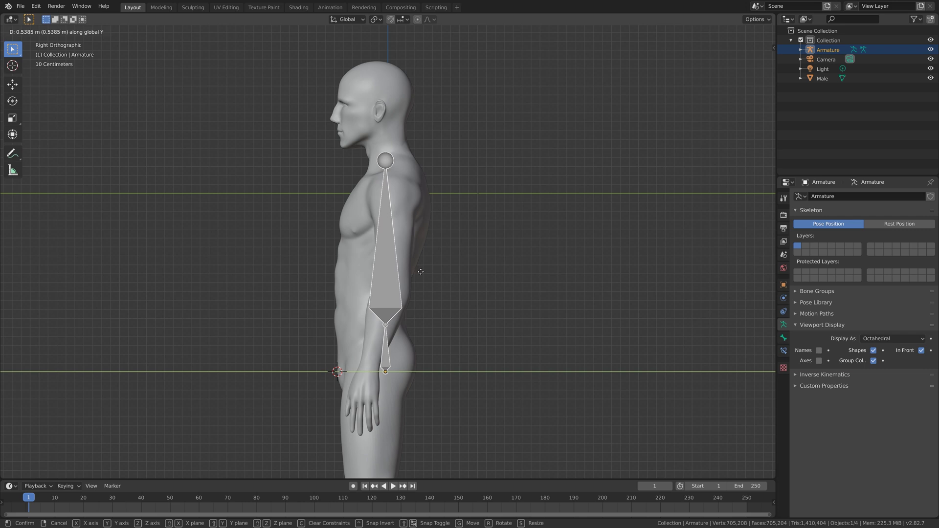
pyautogui.click(424, 273)
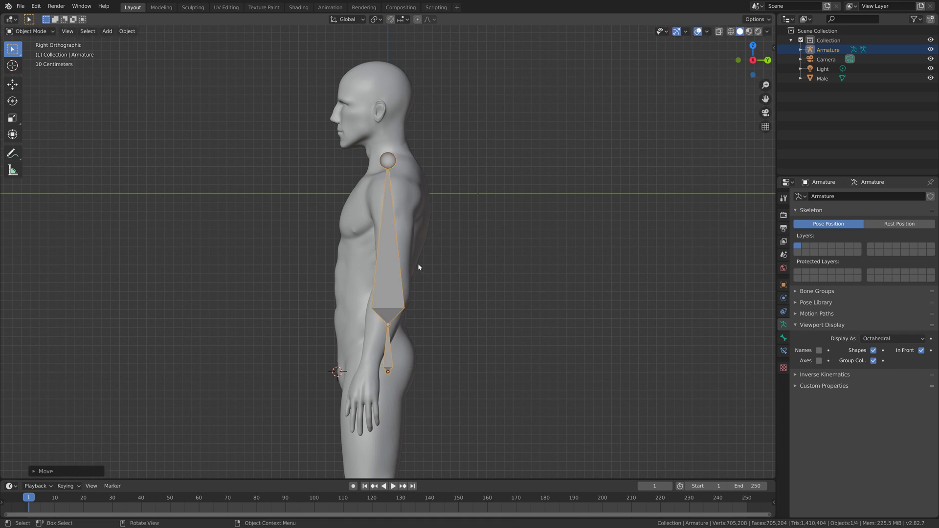
# Step: Return the armature to Edit Mode and extrude a neck bone about 0.3 m up the Z axis from the spine's tip
pyautogui.click(54, 31)
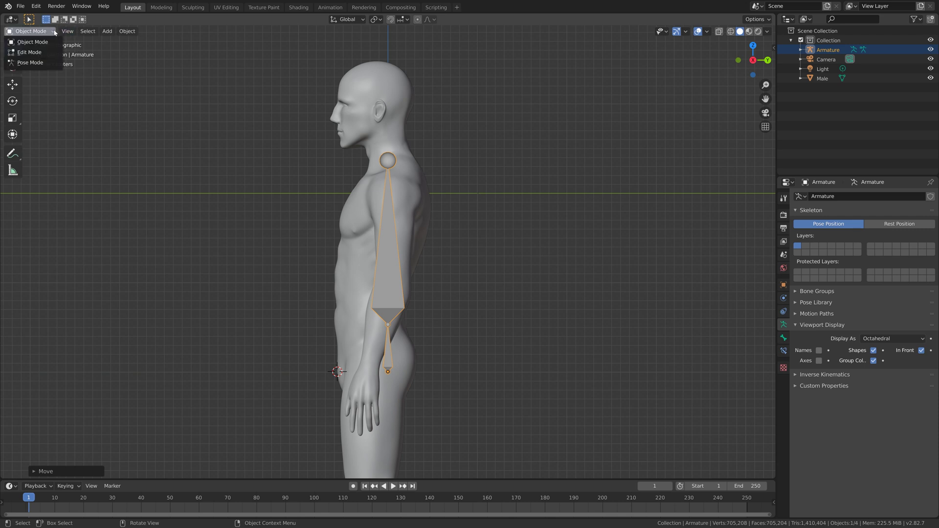
pyautogui.click(42, 55)
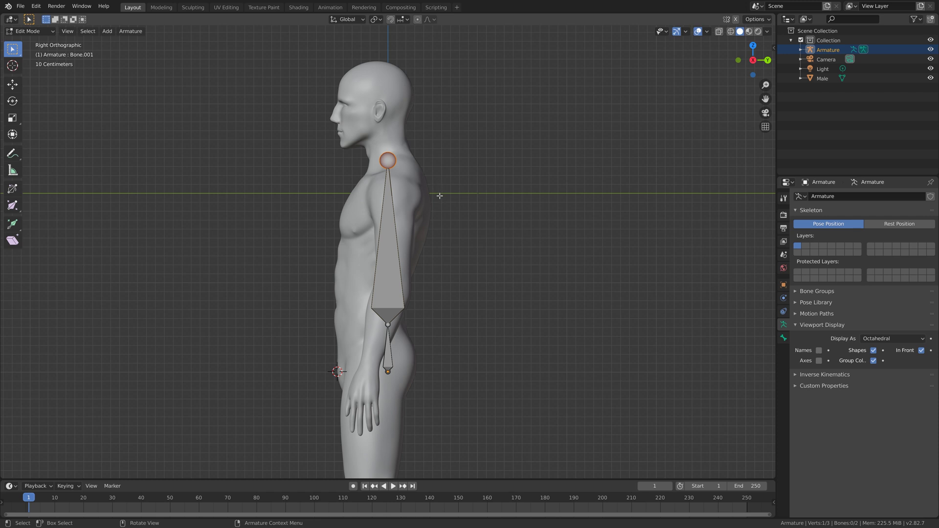
pyautogui.press('e')
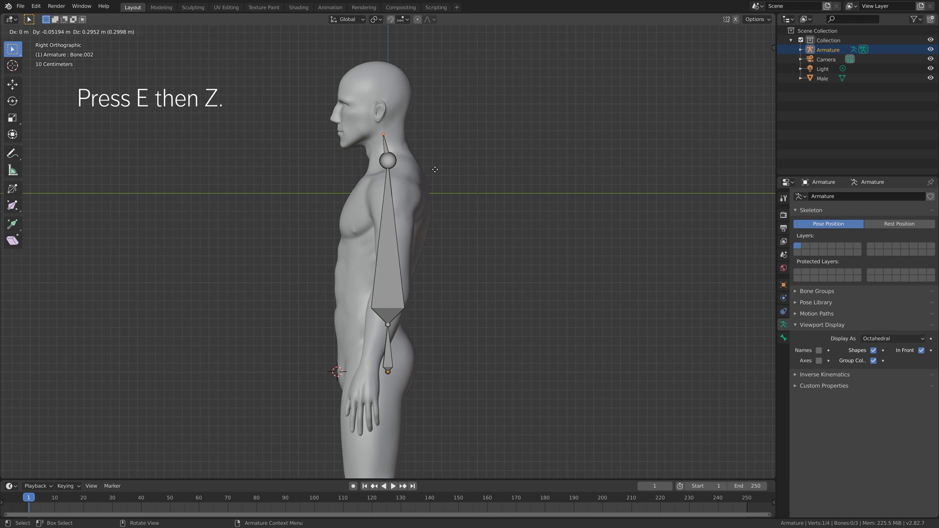
pyautogui.press('z')
pyautogui.click(435, 168)
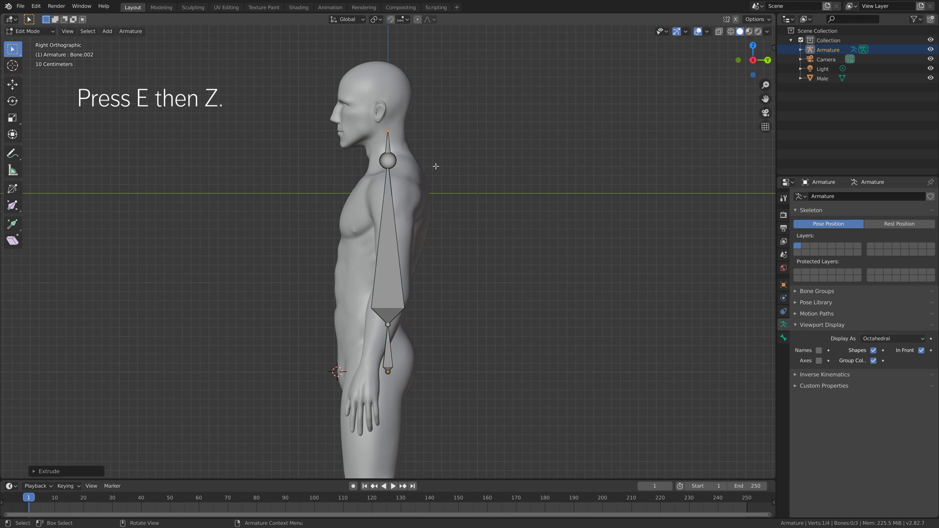
# Step: Extrude a head bone from the neck bone's tip straight up the Z axis to the top of the head
pyautogui.press('e')
pyautogui.press('z')
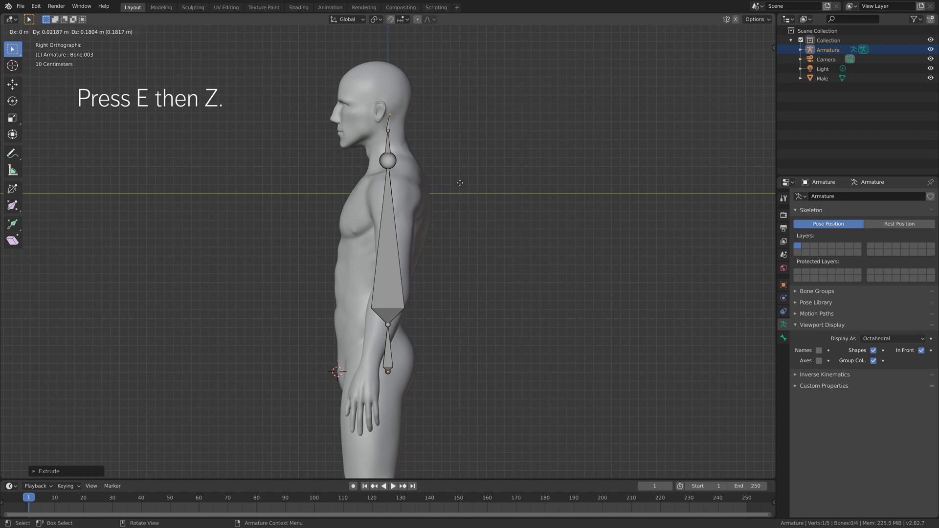
pyautogui.click(444, 137)
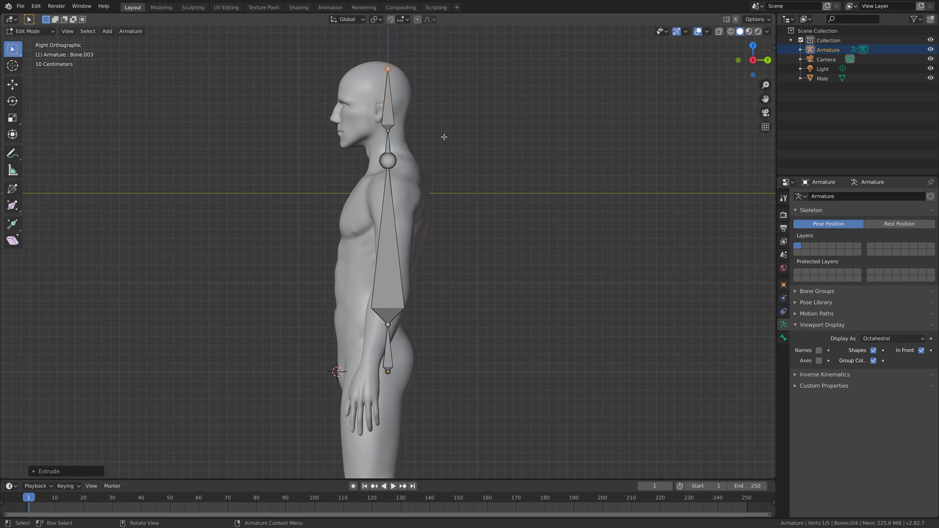
# Step: In Object Mode, shift the whole armature forward along Y by about 0.04 m
pyautogui.press('Tab')
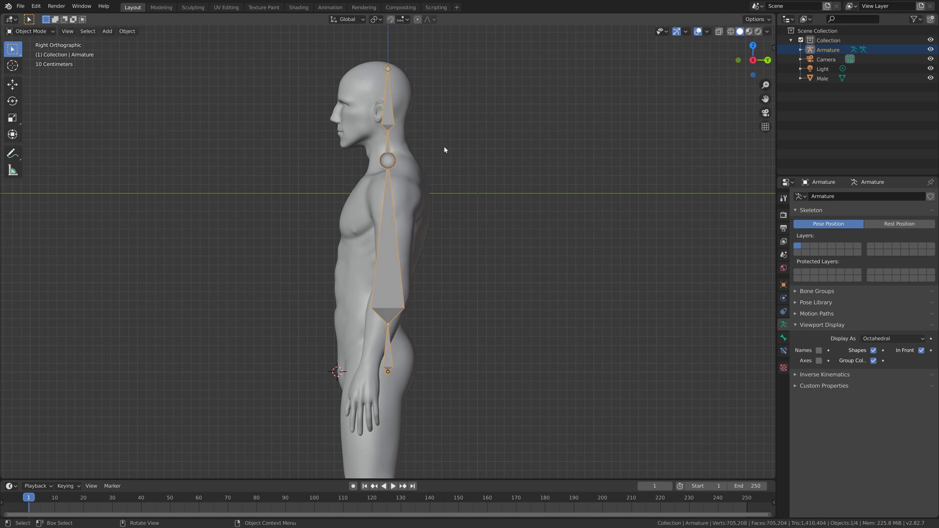
pyautogui.press('g')
pyautogui.press('y')
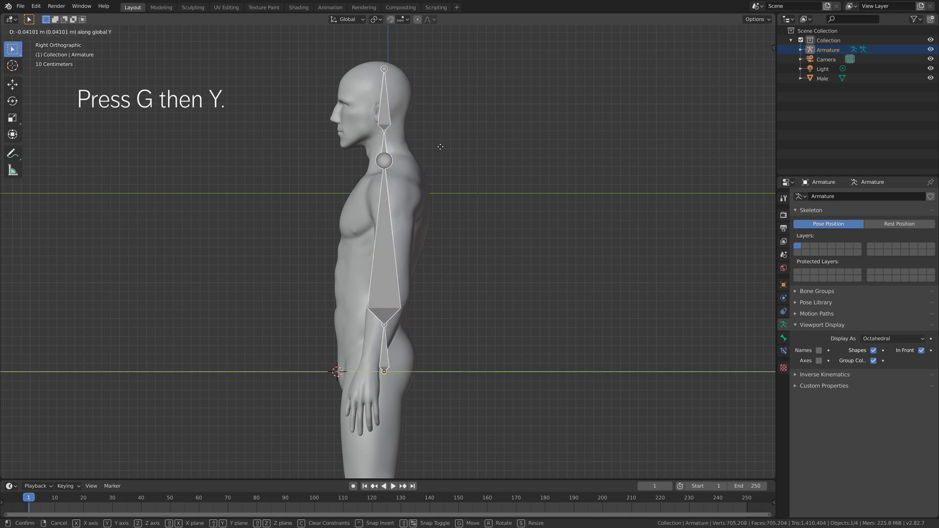
pyautogui.click(440, 166)
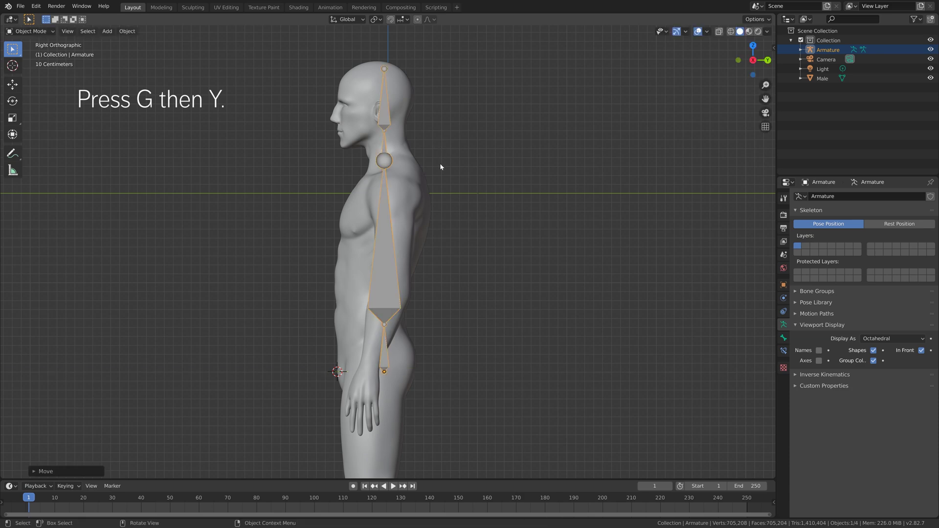
# Step: Return the armature to Edit Mode and move the joint between the pelvis and spine bones forward along Y by a little over 0.1 m
pyautogui.press('Tab')
pyautogui.click(384, 324)
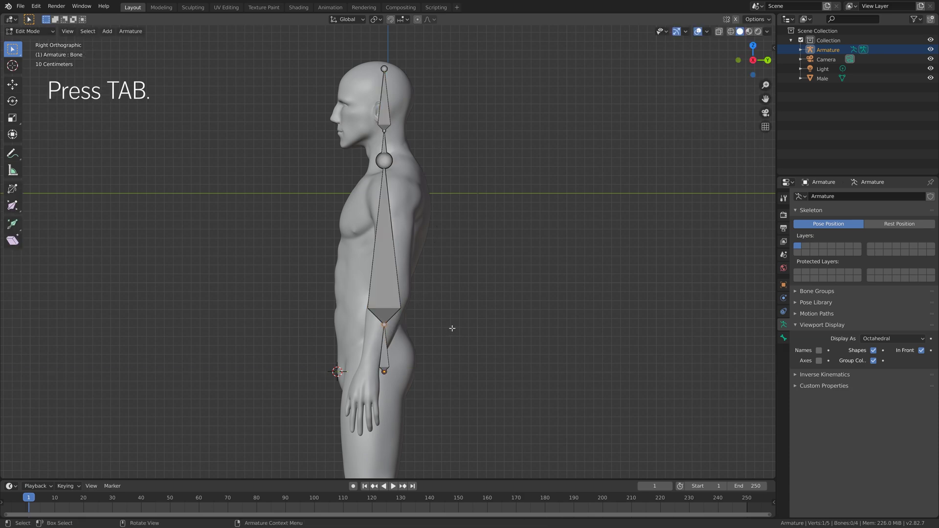
pyautogui.press('g')
pyautogui.press('y')
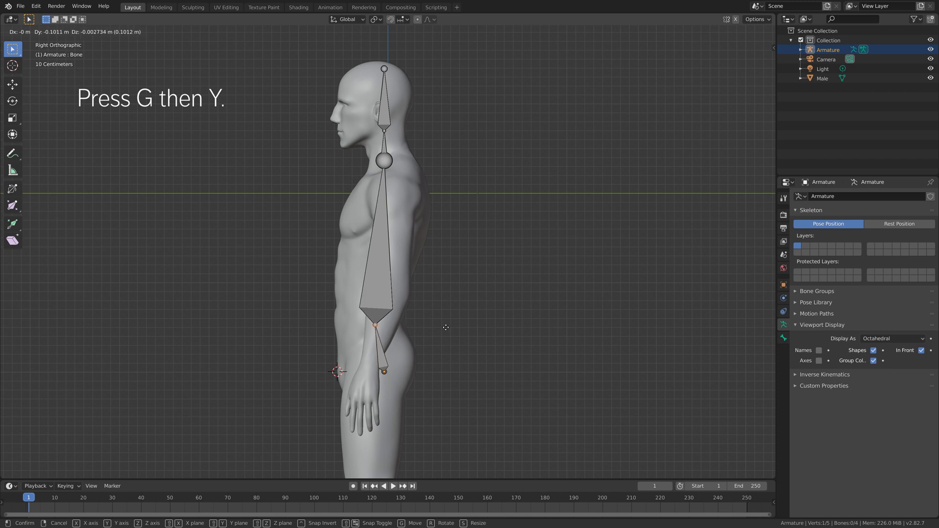
pyautogui.click(443, 328)
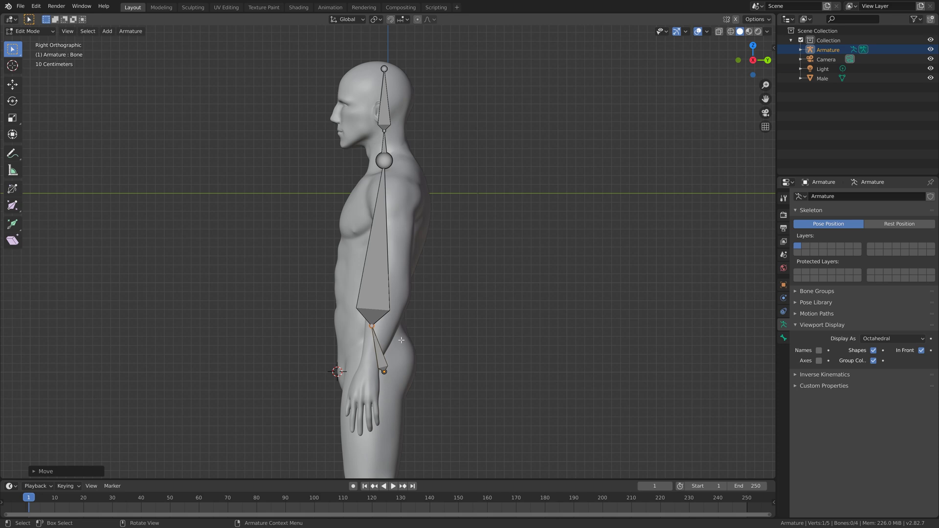
# Step: In the front view, place the 3D cursor at the model's left hip and add a new bone there
pyautogui.press('KP_1')
pyautogui.keyDown('shift'); pyautogui.moveTo(401, 340); pyautogui.dragTo(323, 174, button='middle'); pyautogui.keyUp('shift')
pyautogui.click(12, 66)
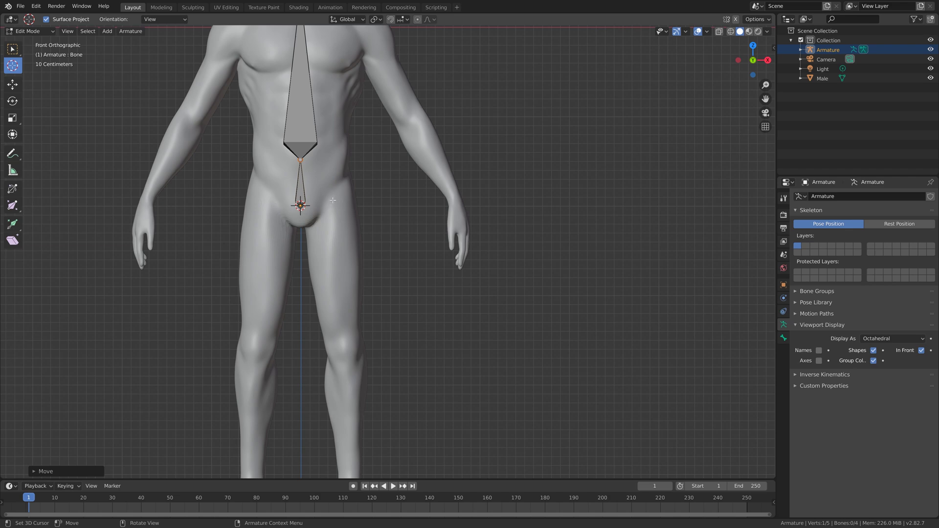
pyautogui.click(330, 199)
pyautogui.press('w')
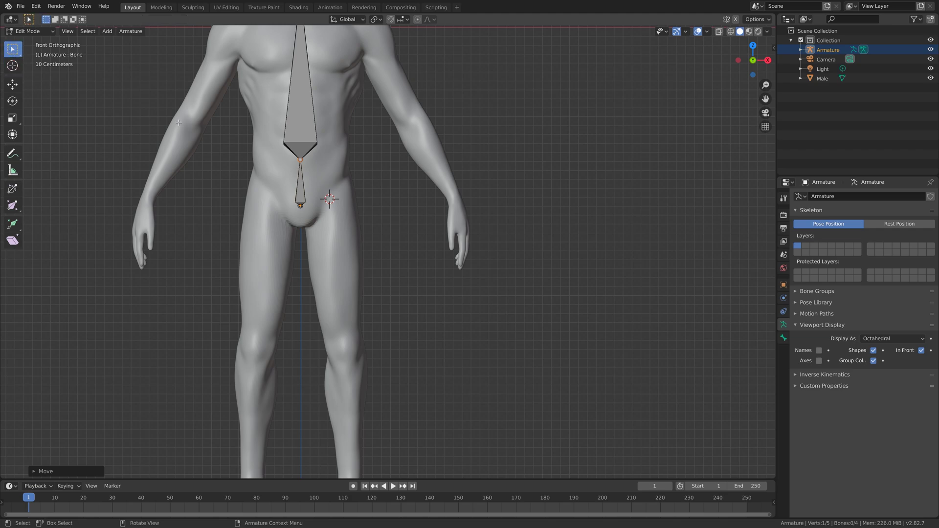
pyautogui.click(350, 198)
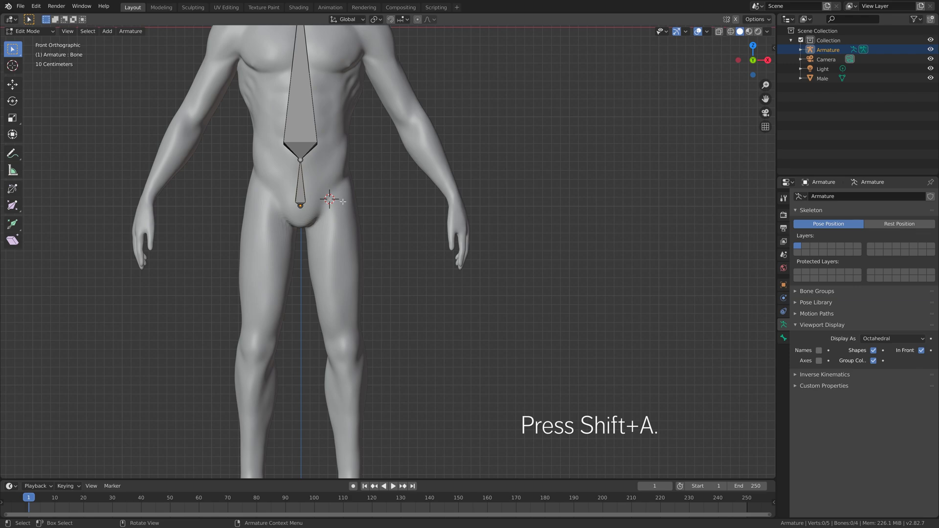
pyautogui.hotkey('shift', 'a')
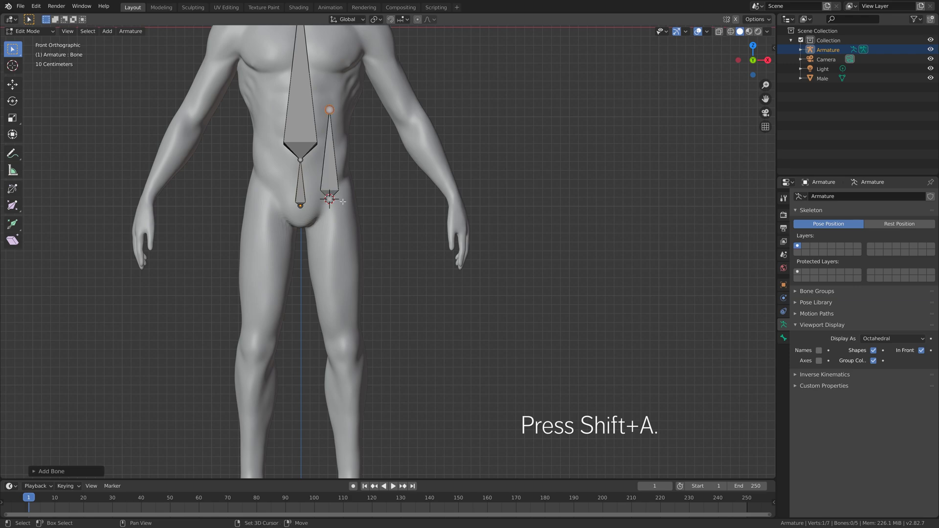
# Step: Move the tip of the hip bone down to the model's left knee to form the thigh bone
pyautogui.click(329, 109)
pyautogui.press('g')
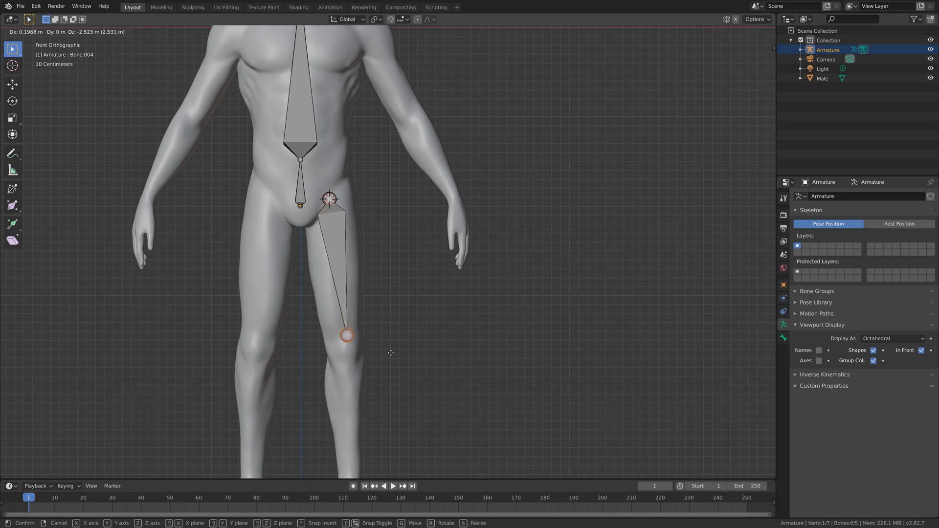
pyautogui.click(391, 366)
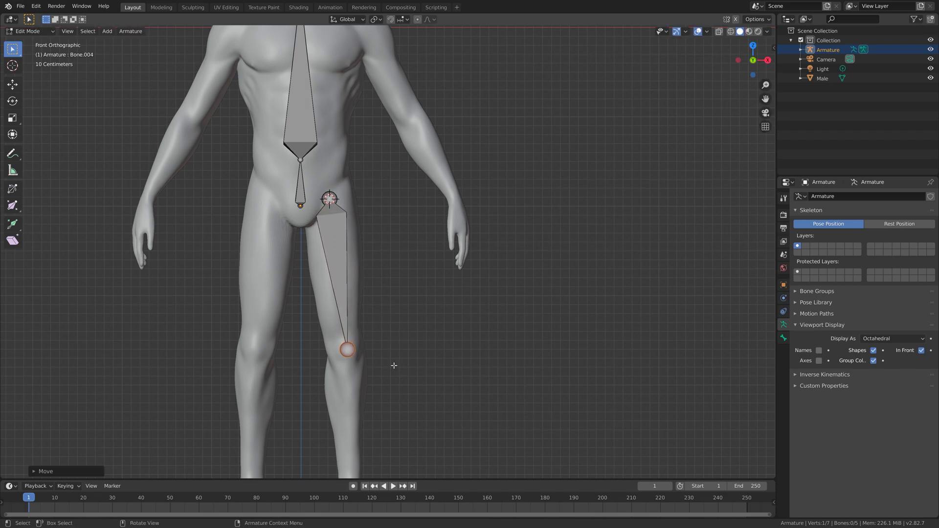
# Step: In the right side view, move the whole thigh bone back along Y by about 0.36 m, inside the leg
pyautogui.press('KP_3')
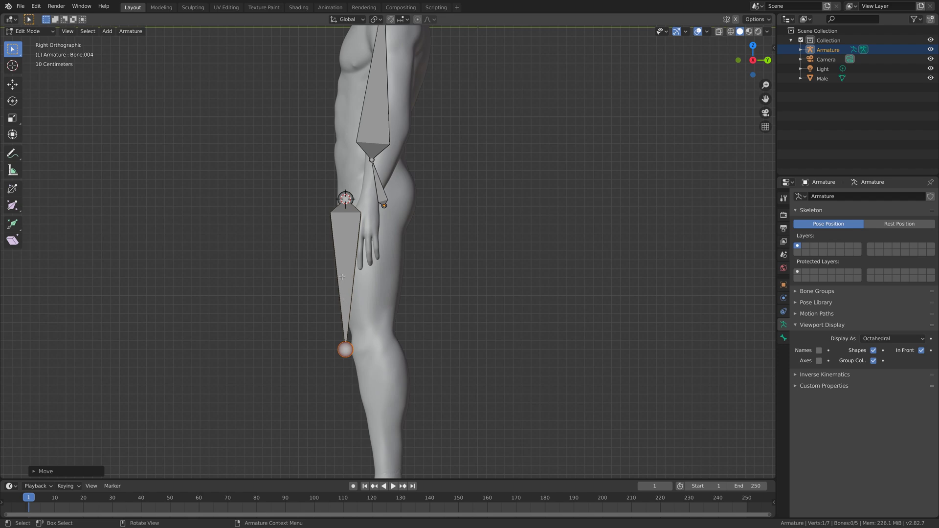
pyautogui.press('Tab')
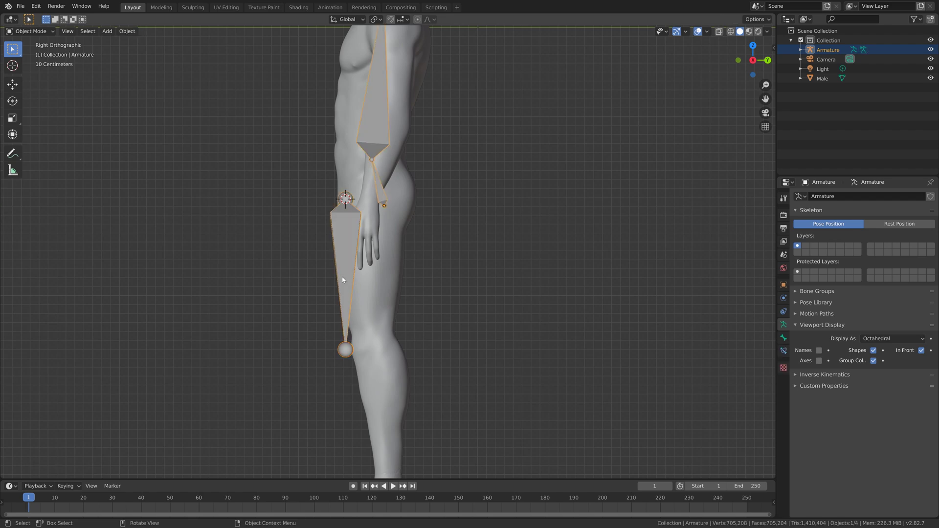
pyautogui.press('Tab')
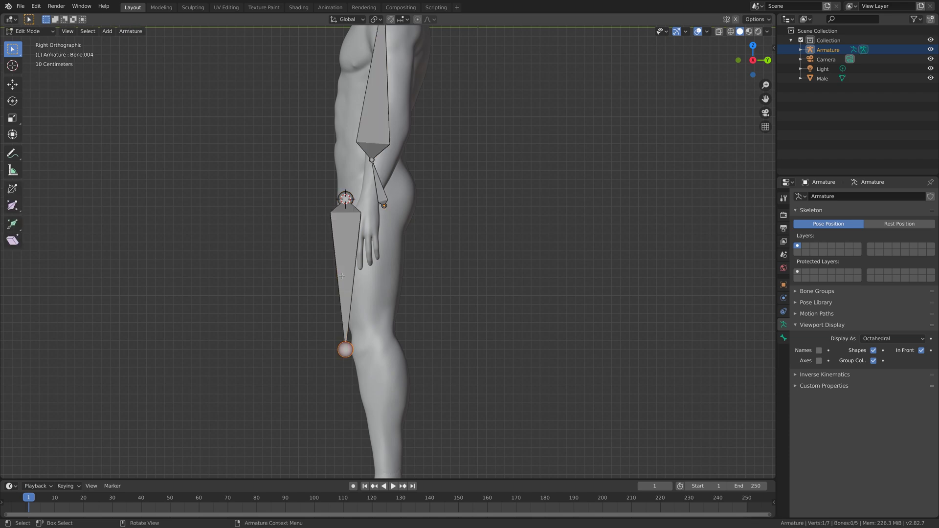
pyautogui.click(348, 215)
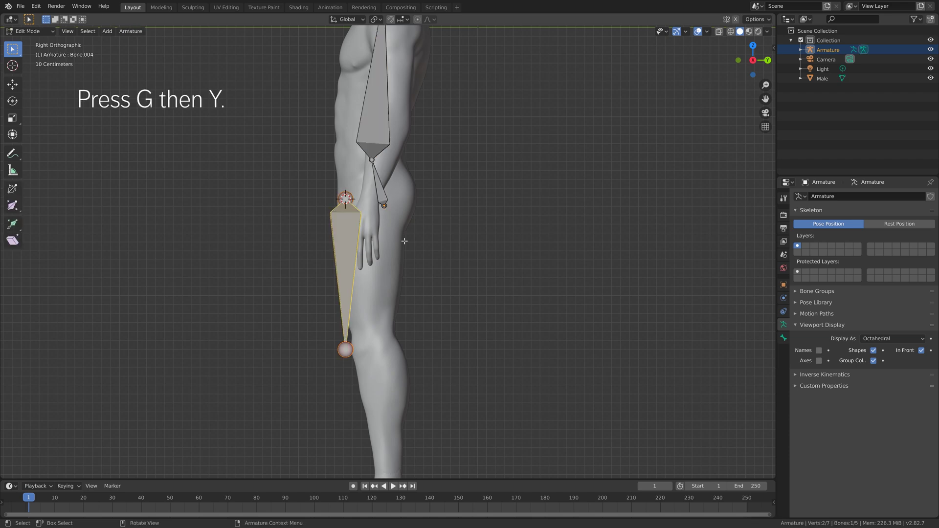
pyautogui.press('g')
pyautogui.press('y')
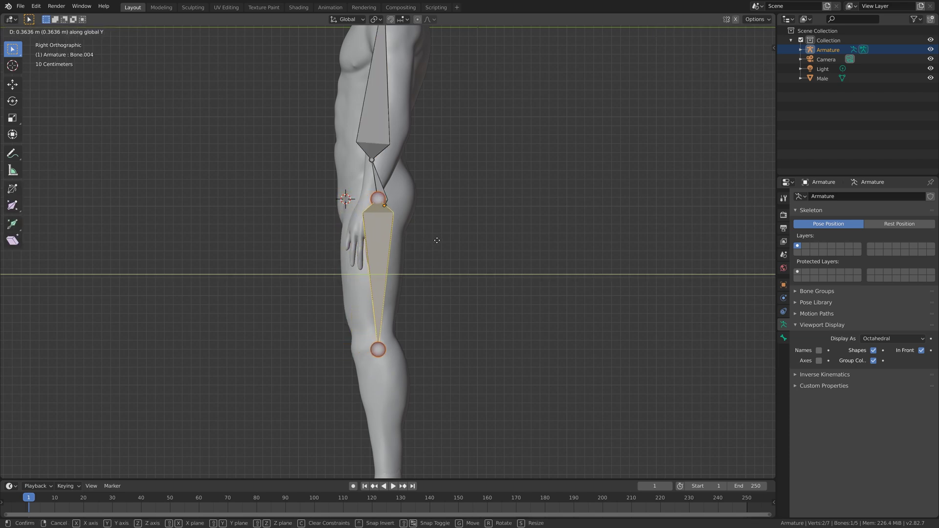
pyautogui.click(436, 240)
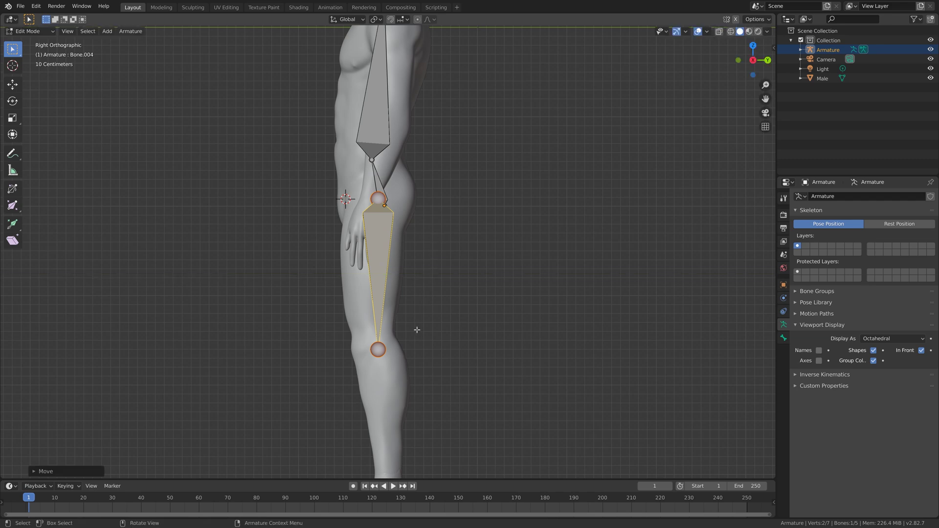
# Step: Extrude a shin bone about 1.75 m long from the thigh bone's knee tip down to the ankle
pyautogui.click(380, 351)
pyautogui.scroll(-3, 414, 377)
pyautogui.scroll(3, 406, 318)
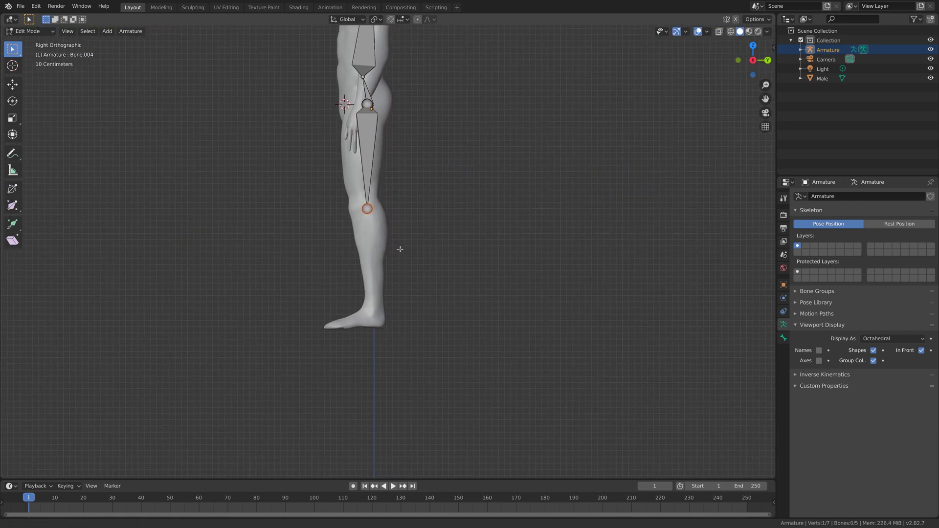
pyautogui.press('e')
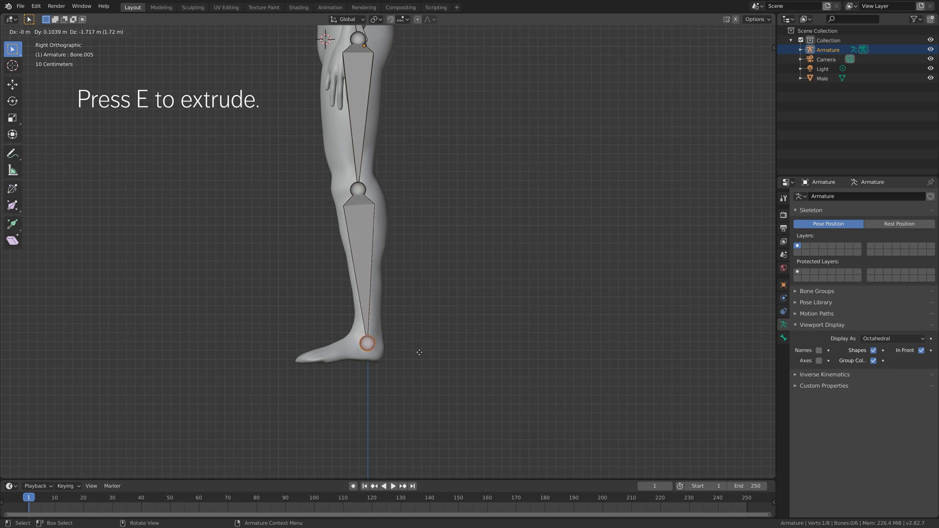
pyautogui.click(419, 356)
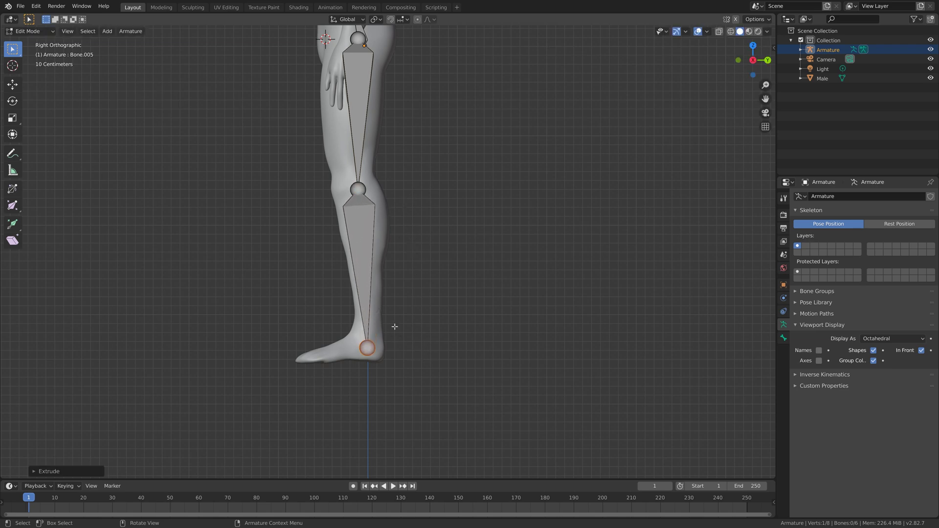
# Step: In the front view, move the shin bone's ankle tip outward along X by about 0.04 m
pyautogui.press('KP_1')
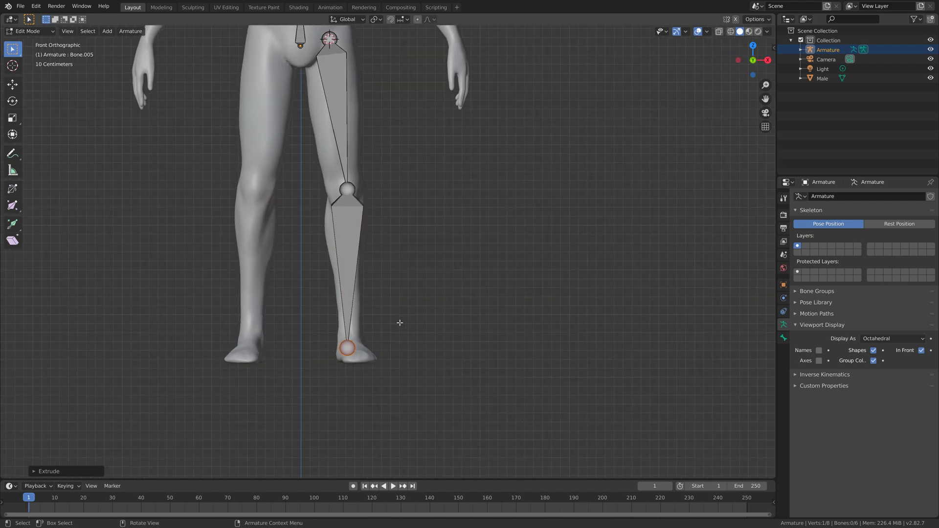
pyautogui.press('g')
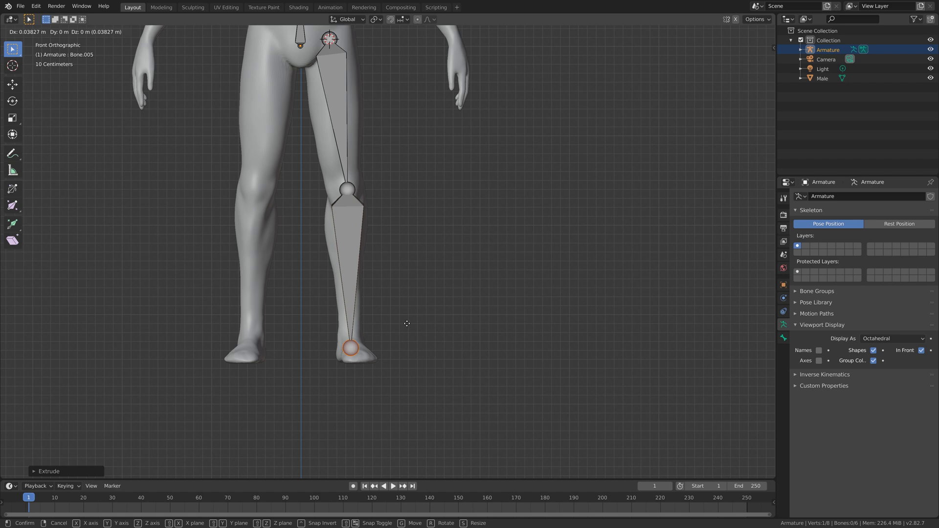
pyautogui.click(407, 323)
# Step: In the right side view, extrude a foot bone about 0.7 m long from the ankle forward to the toes
pyautogui.press('KP_3')
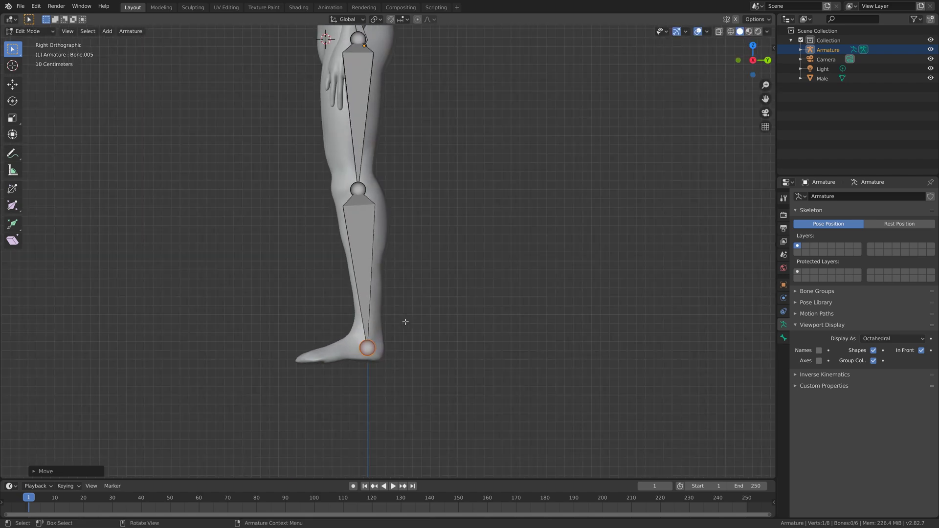
pyautogui.press('e')
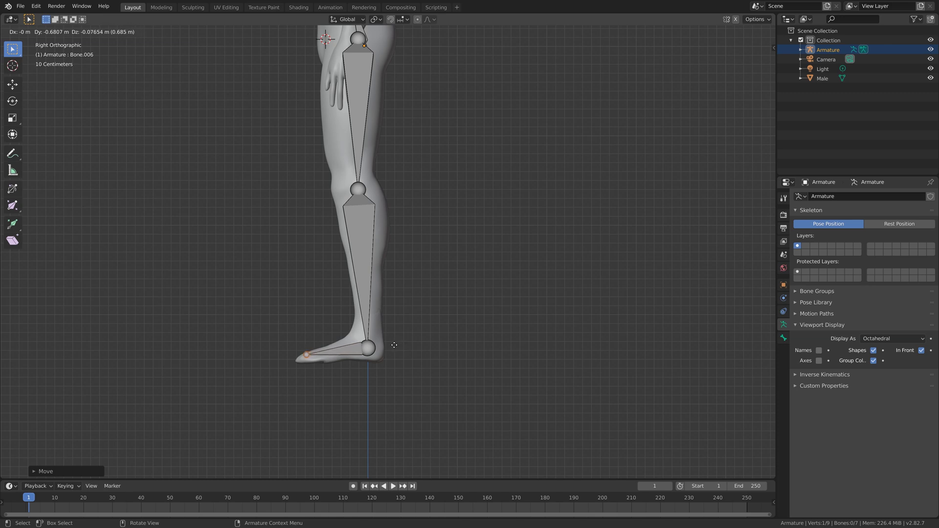
pyautogui.click(393, 347)
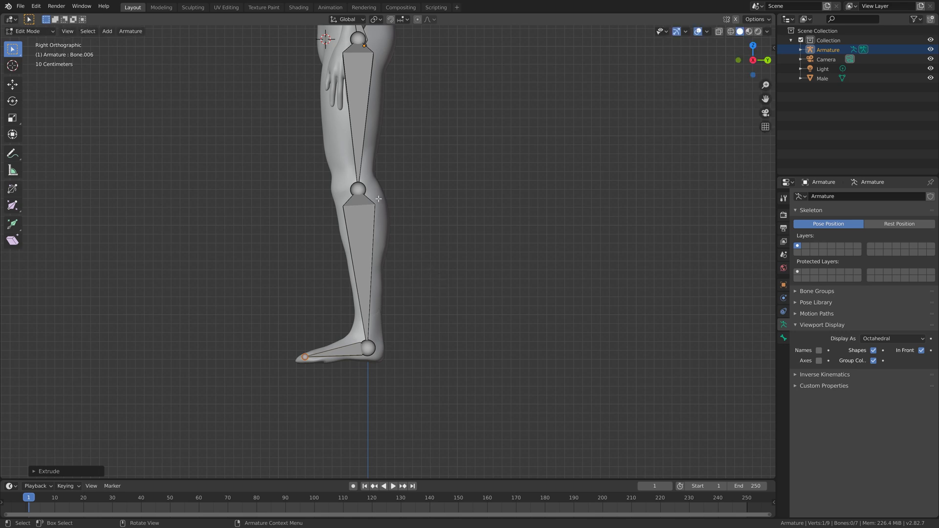
# Step: In the front view, clear the bone selection, place the 3D cursor on the model's left shoulder and add a new bone there
pyautogui.scroll(-4, 379, 198)
pyautogui.moveTo(378, 198)
pyautogui.mouseDown(button='middle')
pyautogui.moveTo(394, 211)
pyautogui.moveTo(396, 198)
pyautogui.mouseUp(button='middle')
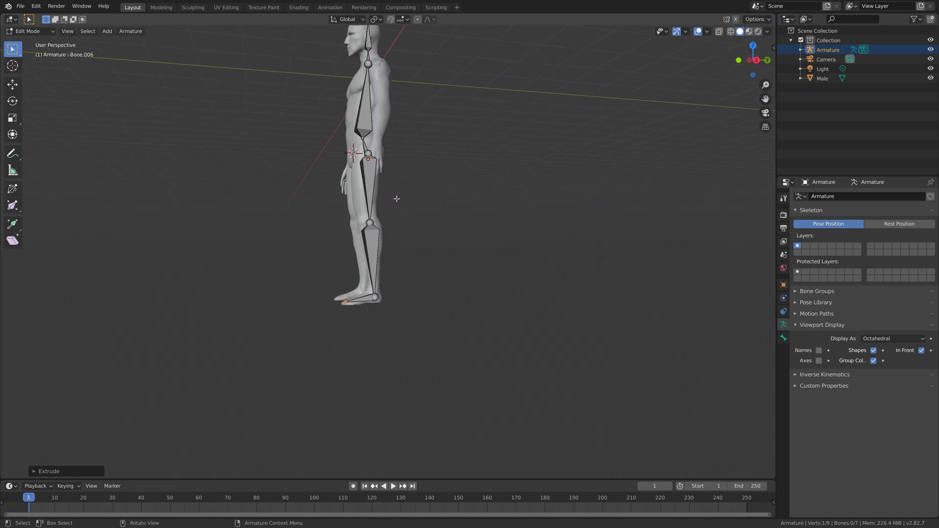
pyautogui.press('KP_1')
pyautogui.scroll(4, 348, 203)
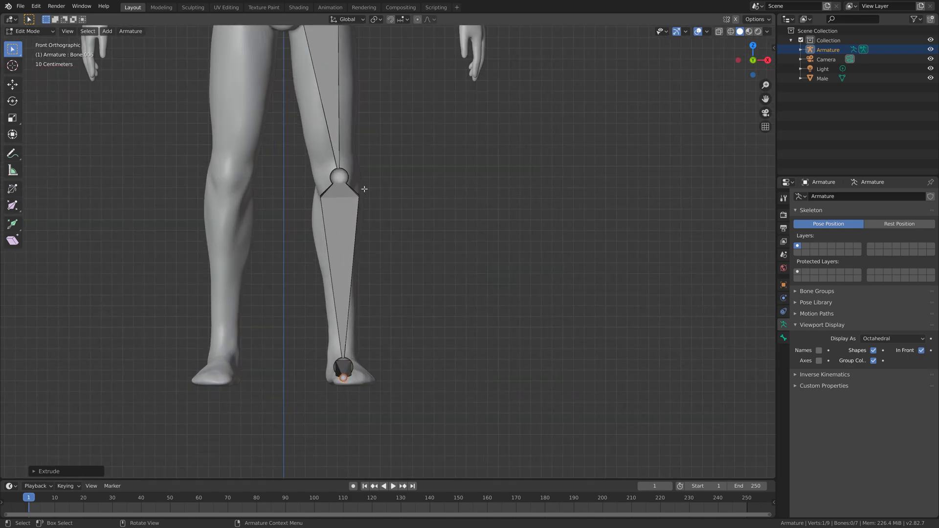
pyautogui.keyDown('shift'); pyautogui.scroll(6, 408, 210); pyautogui.keyUp('shift')
pyautogui.keyDown('shift'); pyautogui.scroll(2, 419, 75); pyautogui.keyUp('shift')
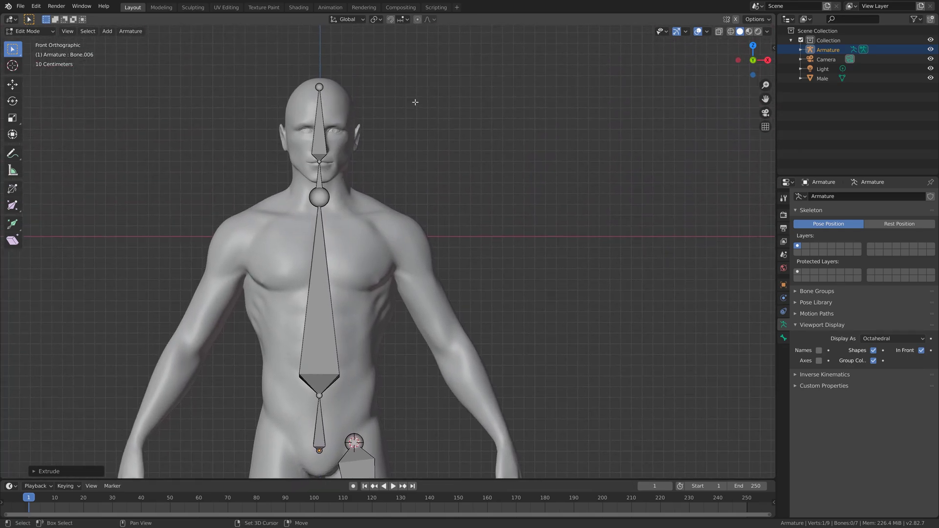
pyautogui.click(15, 67)
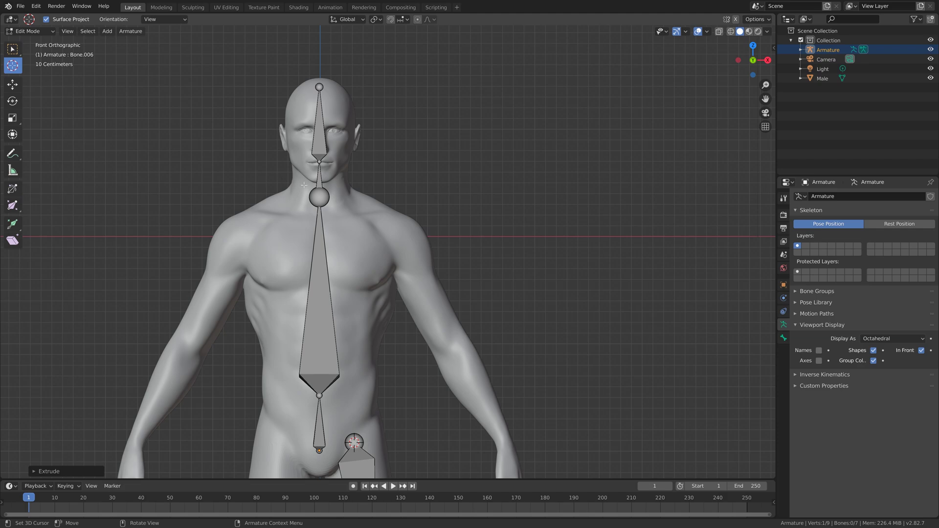
pyautogui.hotkey('alt', 'a')
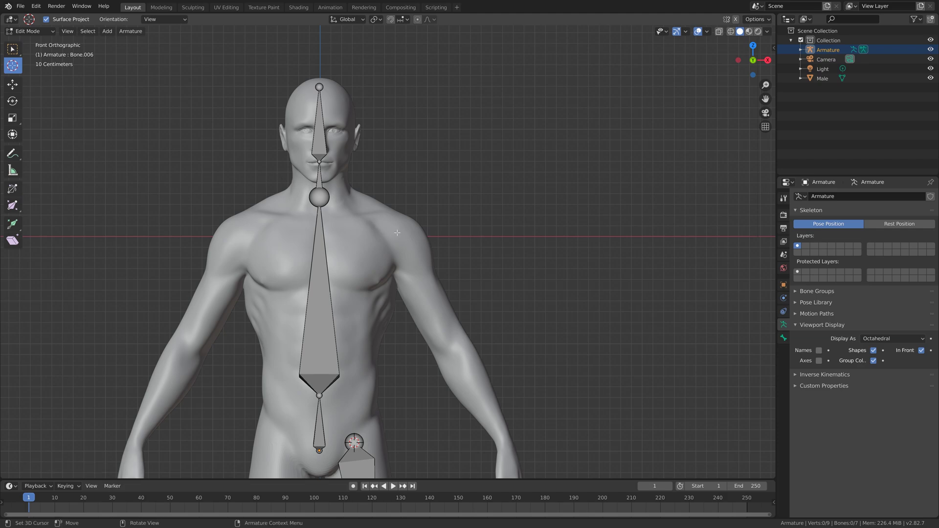
pyautogui.click(397, 233)
pyautogui.hotkey('shift', 'a')
# Step: Move the new bone's tip down along the model's left upper arm to the elbow, about 0.49 m in X and -2.04 m in Z
pyautogui.click(401, 124)
pyautogui.click(12, 49)
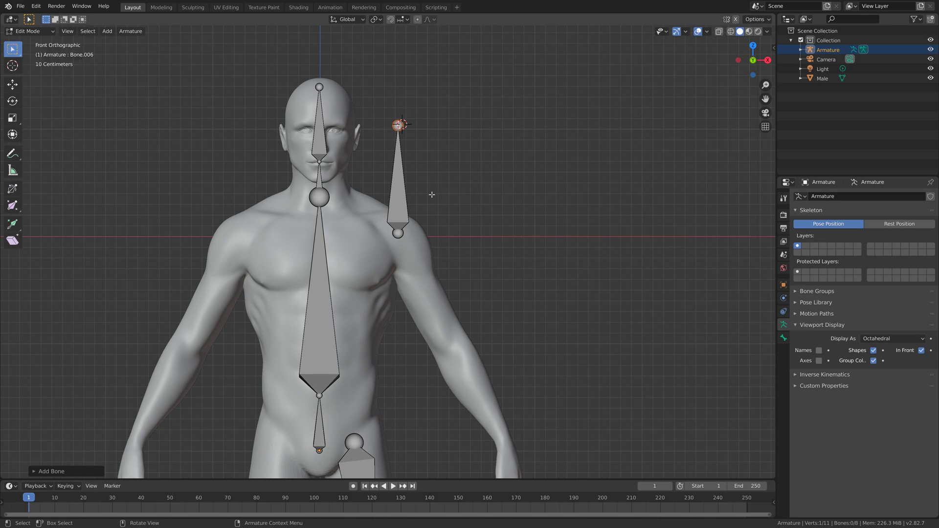
pyautogui.click(401, 124)
pyautogui.keyDown('shift'); pyautogui.moveTo(470, 203); pyautogui.dragTo(417, 140, button='middle'); pyautogui.keyUp('shift')
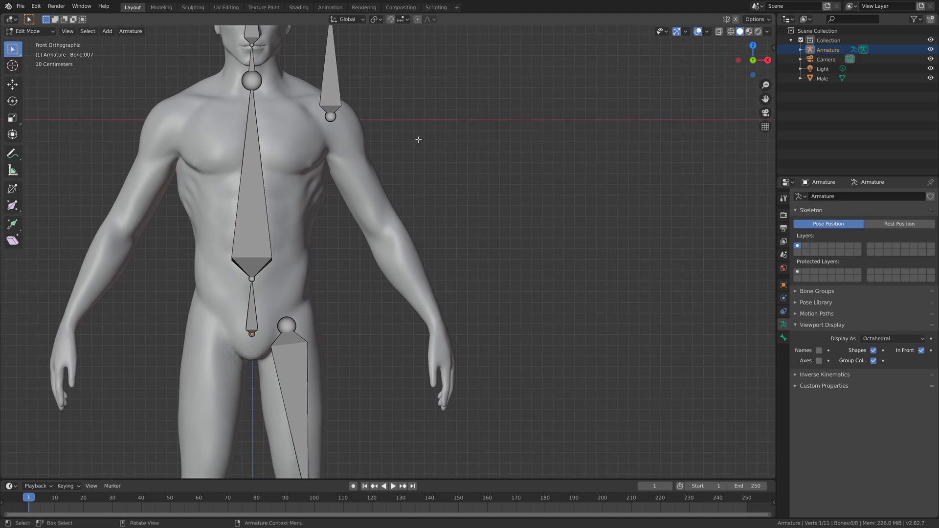
pyautogui.press('g')
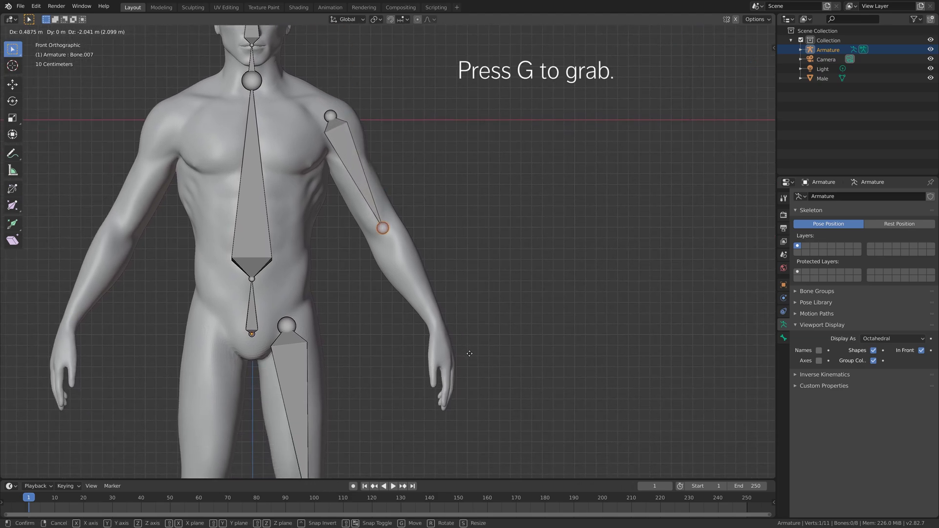
pyautogui.click(471, 350)
# Step: In the right side view, move the upper arm bone's elbow end backward into the arm and its shoulder end back by about 0.31 m
pyautogui.press('KP_3')
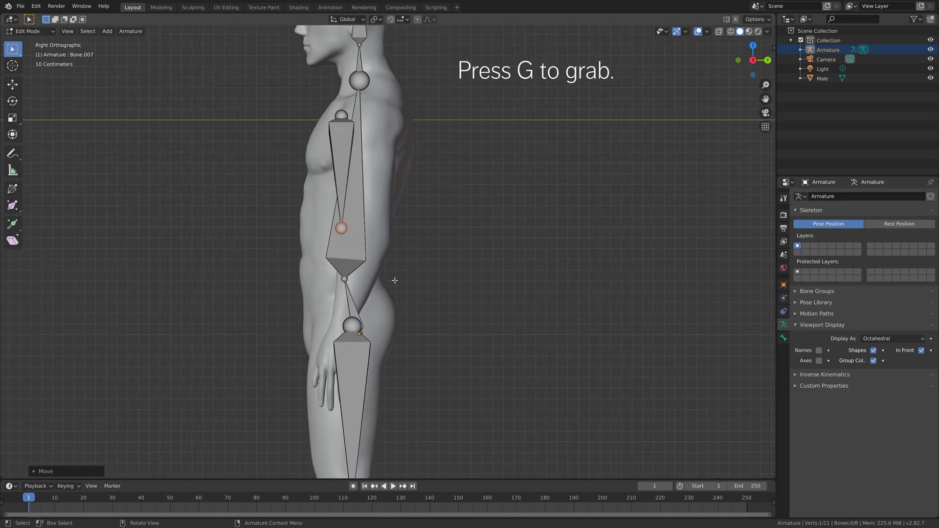
pyautogui.press('g')
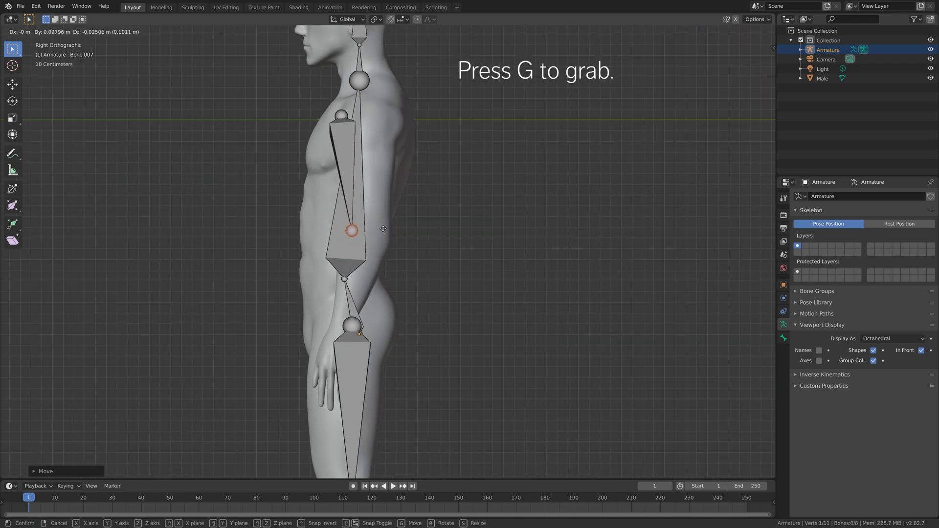
pyautogui.click(399, 229)
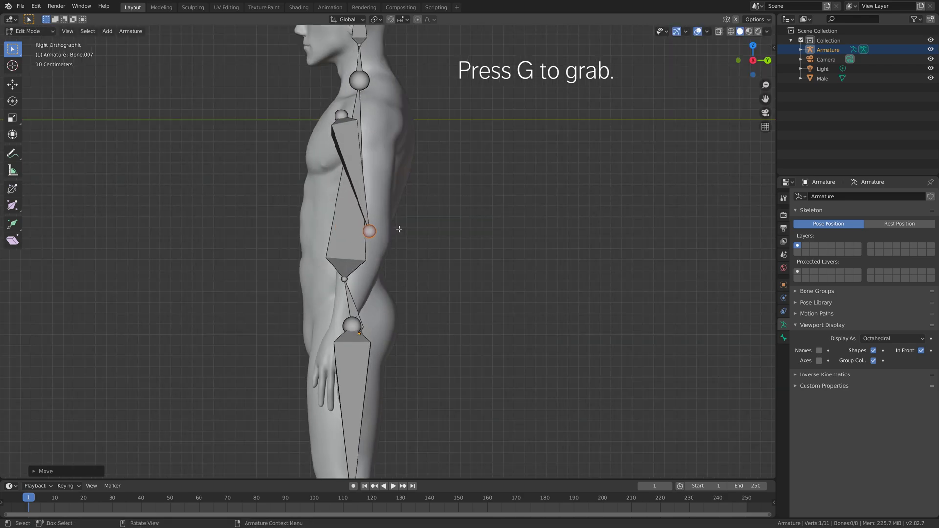
pyautogui.click(342, 112)
pyautogui.press('g')
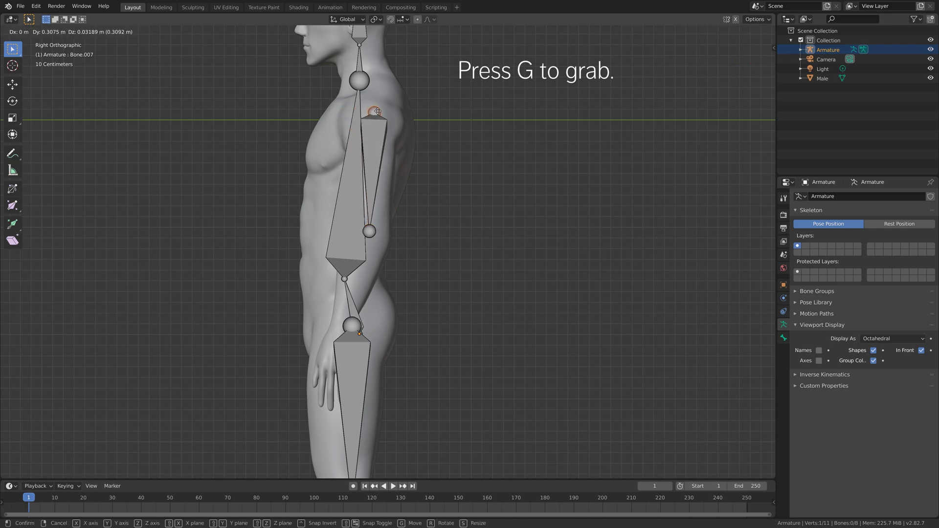
pyautogui.click(378, 111)
# Step: Extrude a forearm bone about 1.1 m long from the elbow to the wrist and a hand bone about 0.5 m long toward the fingers
pyautogui.click(370, 232)
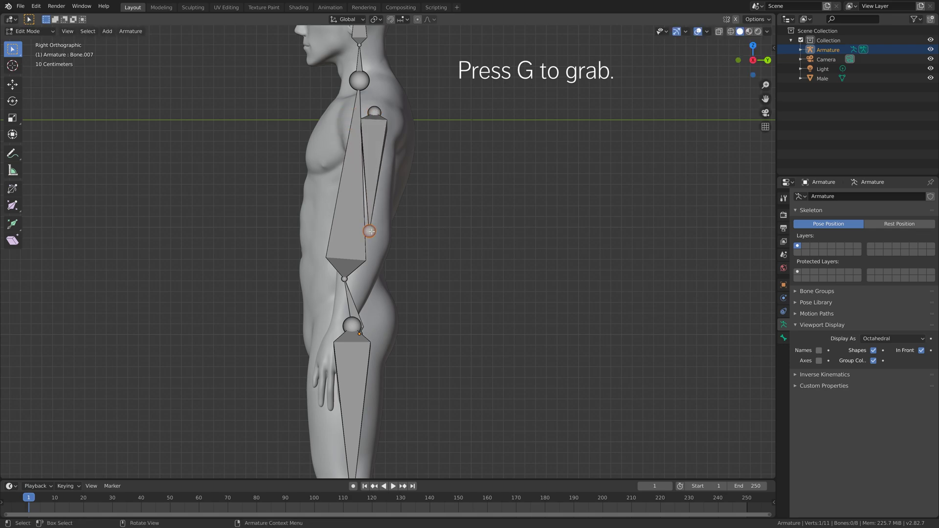
pyautogui.press('e')
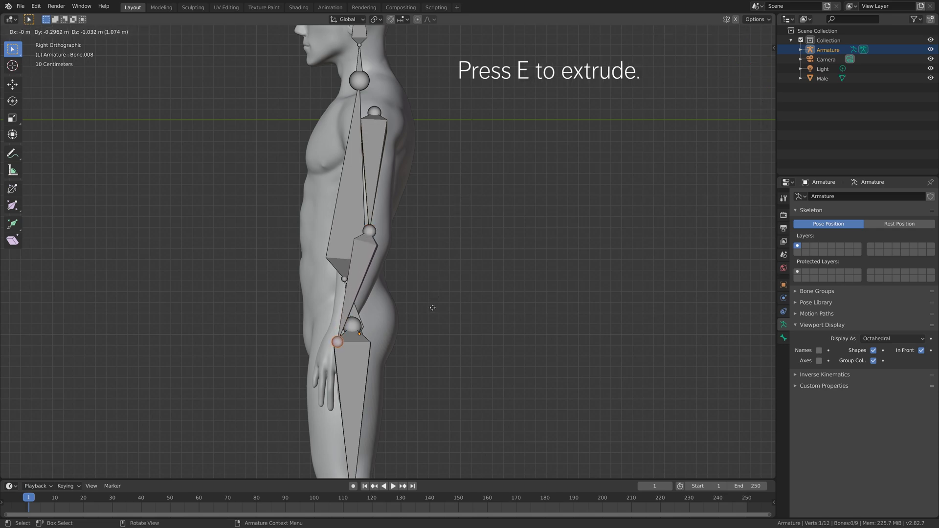
pyautogui.click(430, 309)
pyautogui.press('e')
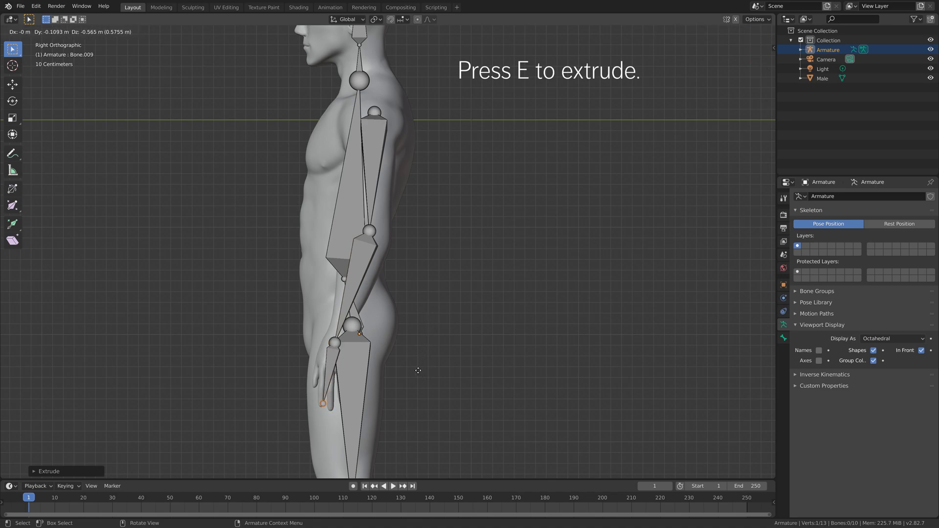
pyautogui.click(419, 366)
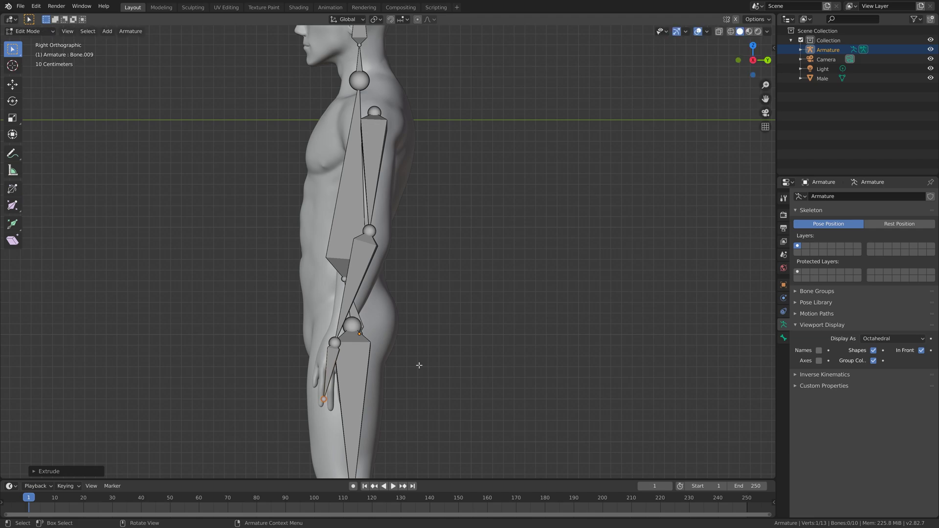
# Step: In the front view, move the hand bone outward by about 0.5 m so its base sits at the wrist
pyautogui.press('KP_1')
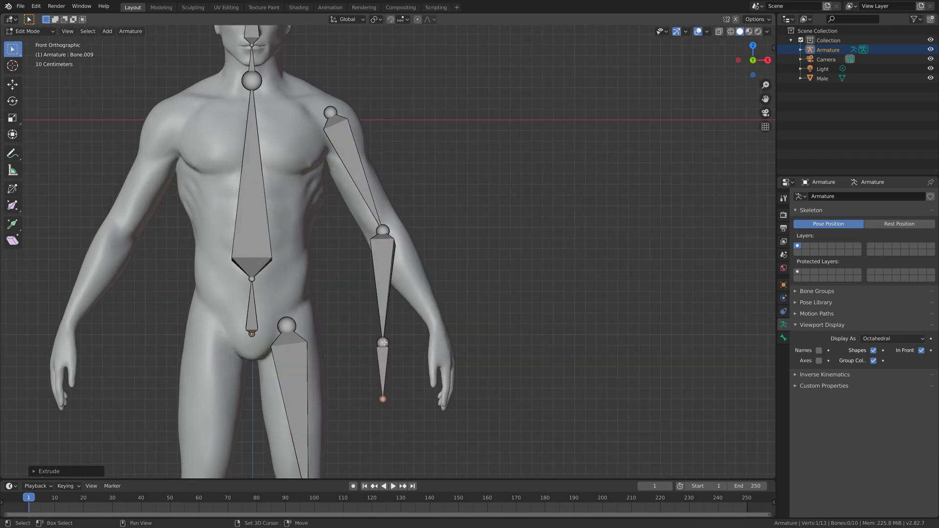
pyautogui.click(383, 367)
pyautogui.press('g')
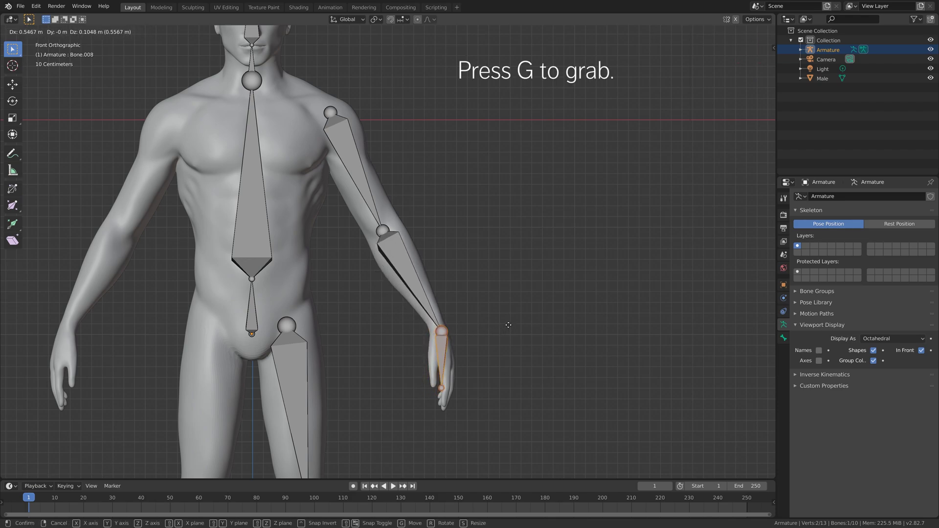
pyautogui.click(454, 371)
pyautogui.press('g')
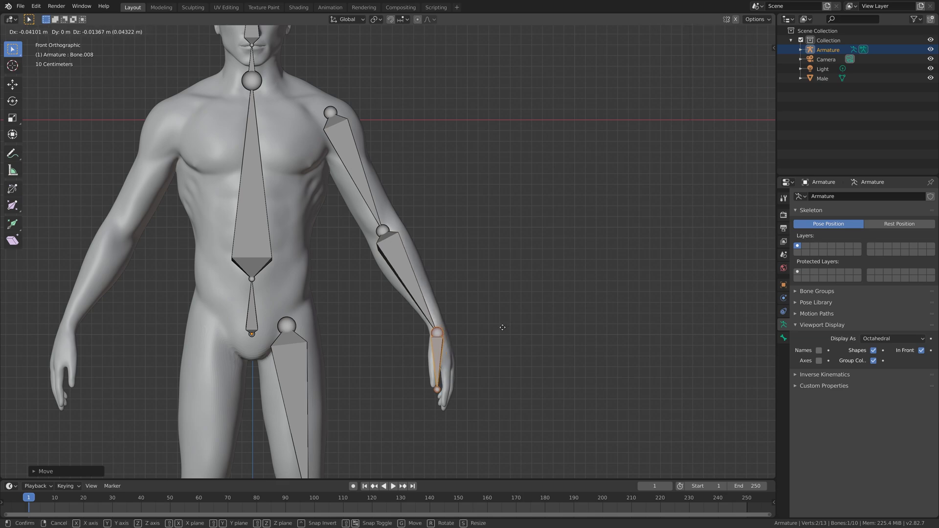
pyautogui.click(483, 359)
# Step: Move the hand bone's tip slightly outward to follow the fingers, and check the arm bones from the side and front
pyautogui.click(441, 389)
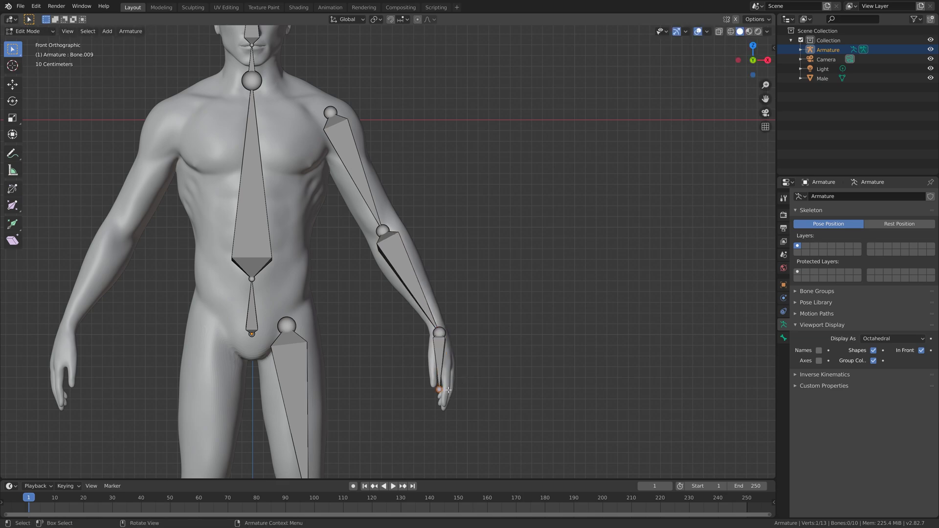
pyautogui.press('g')
pyautogui.click(476, 385)
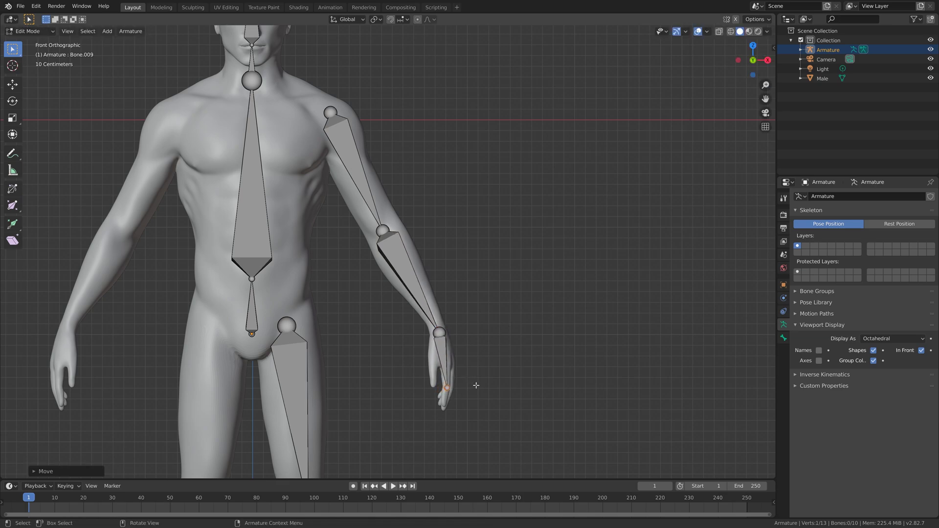
pyautogui.press('KP_3')
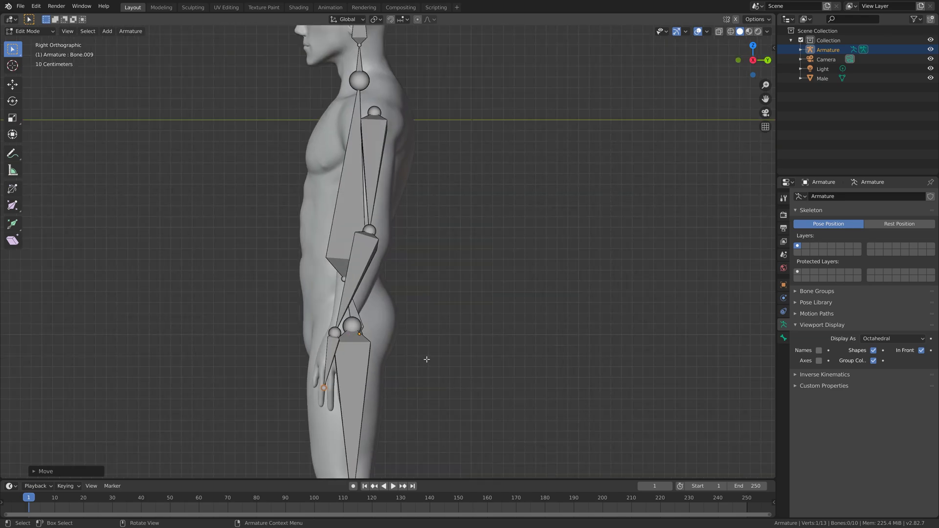
pyautogui.moveTo(415, 307); pyautogui.dragTo(446, 296, button='middle')
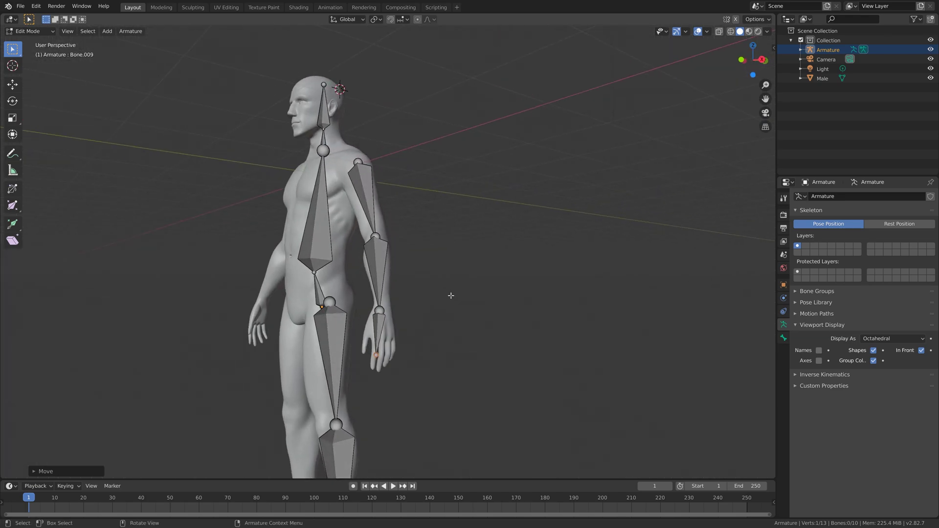
pyautogui.press('KP_1')
pyautogui.scroll(-3, 375, 277)
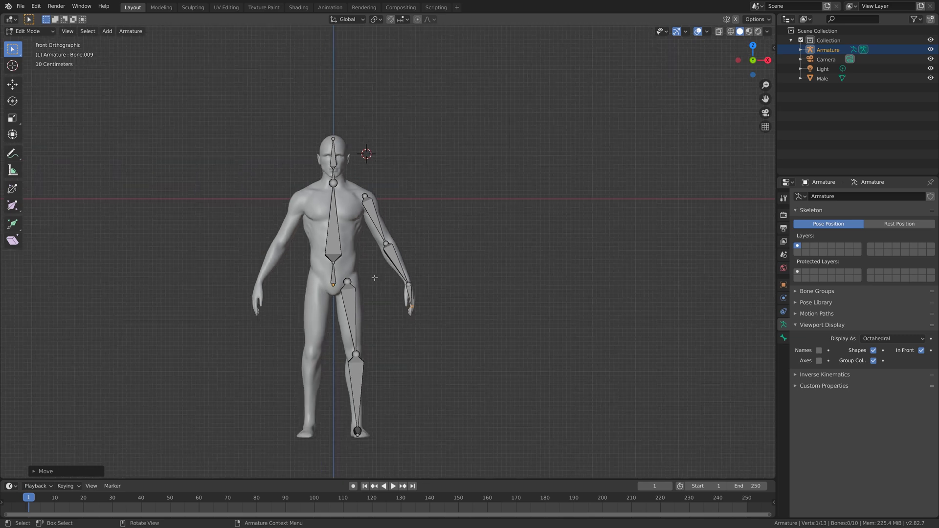
# Step: Save the file under the new name test2 in the Rigging Beginner folder
pyautogui.click(21, 6)
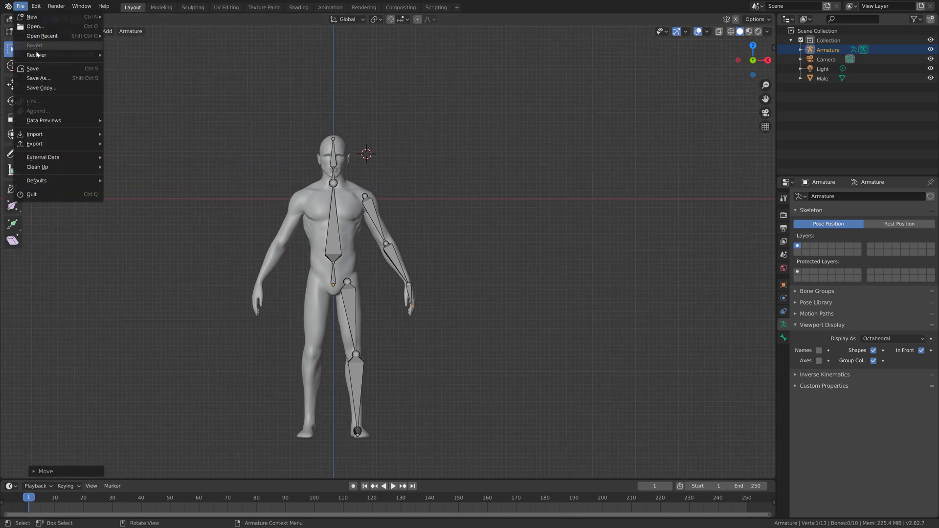
pyautogui.click(39, 77)
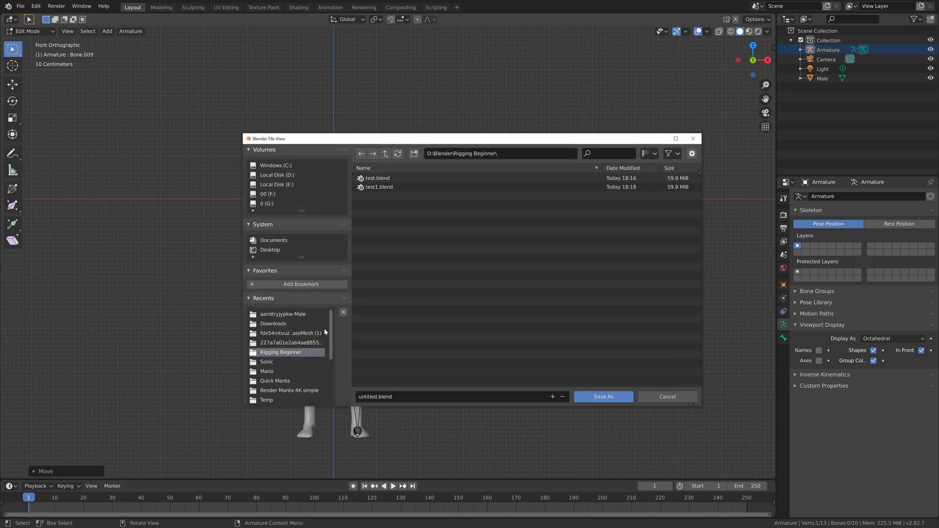
pyautogui.click(402, 396)
pyautogui.write('test2')
pyautogui.press('Return')
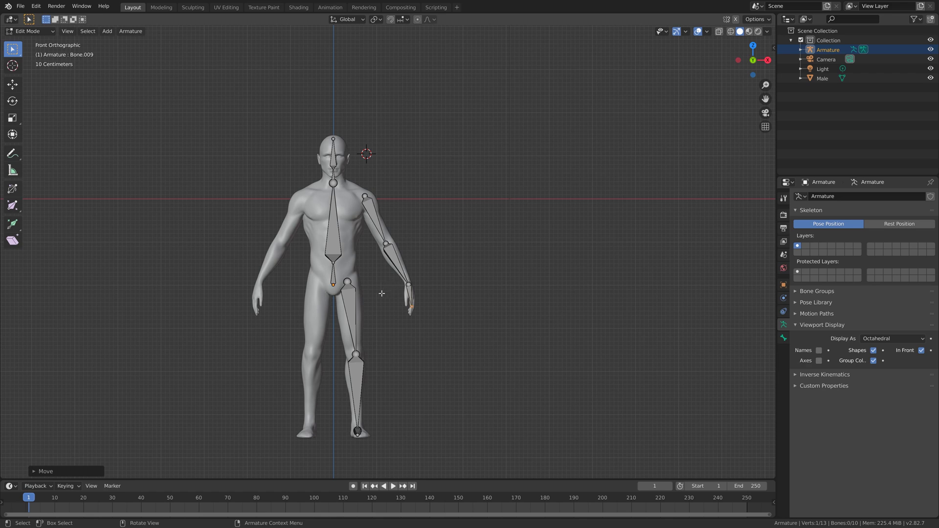
# Step: Circle-select the three bones of the model's left arm, duplicate them in place and mirror the copy by scaling it -1 along X
pyautogui.press('c')
pyautogui.moveTo(416, 302); pyautogui.dragTo(367, 200)
pyautogui.rightClick(409, 185)
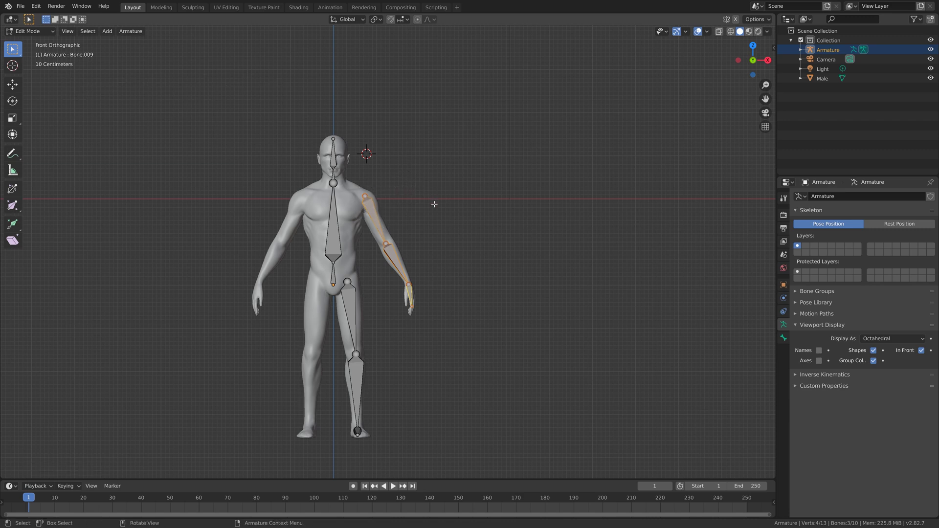
pyautogui.hotkey('shift', 'd')
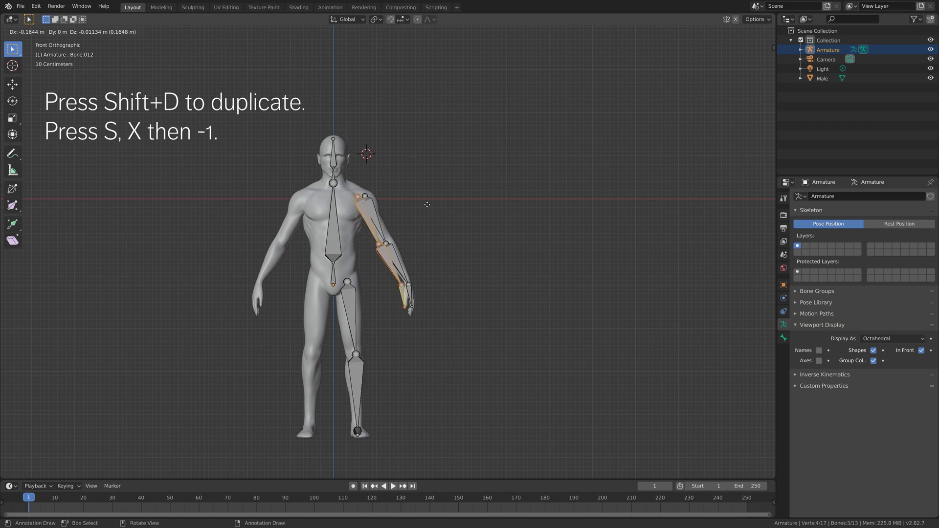
pyautogui.press('s')
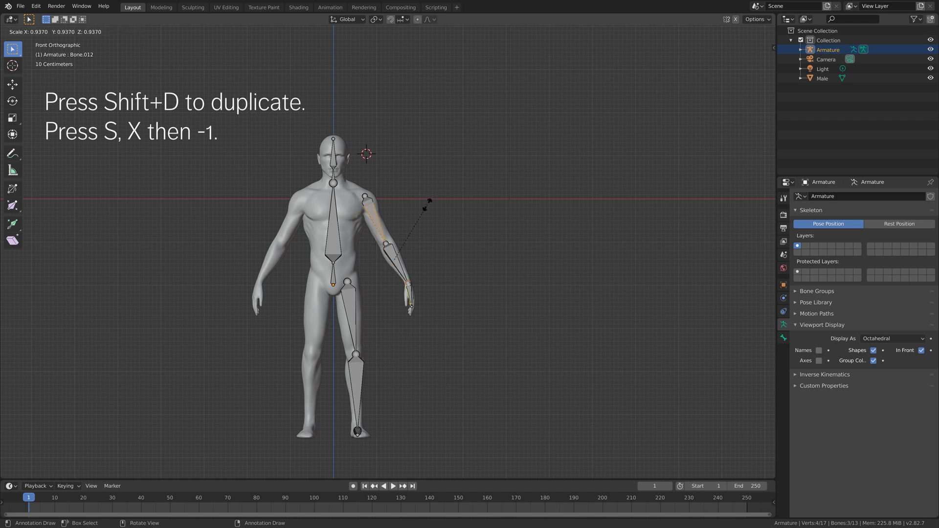
pyautogui.write('x')
pyautogui.write('-1')
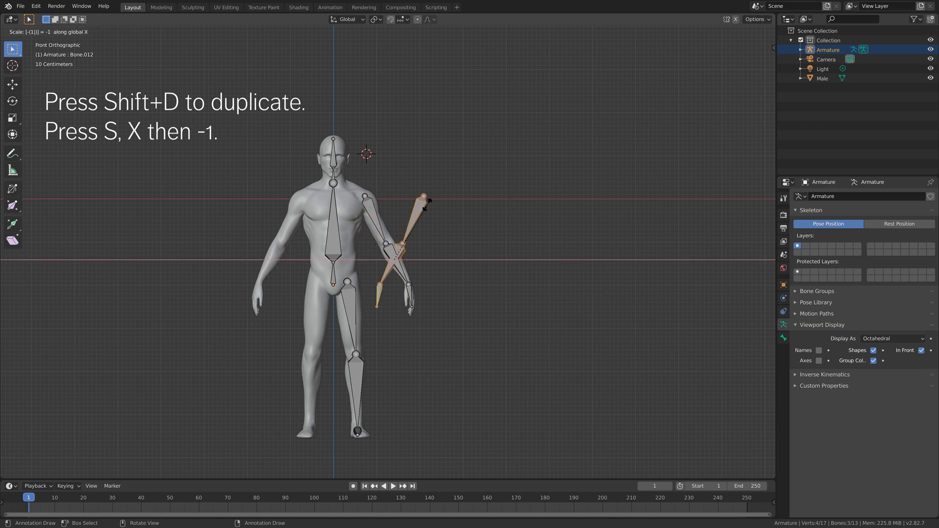
pyautogui.press('Return')
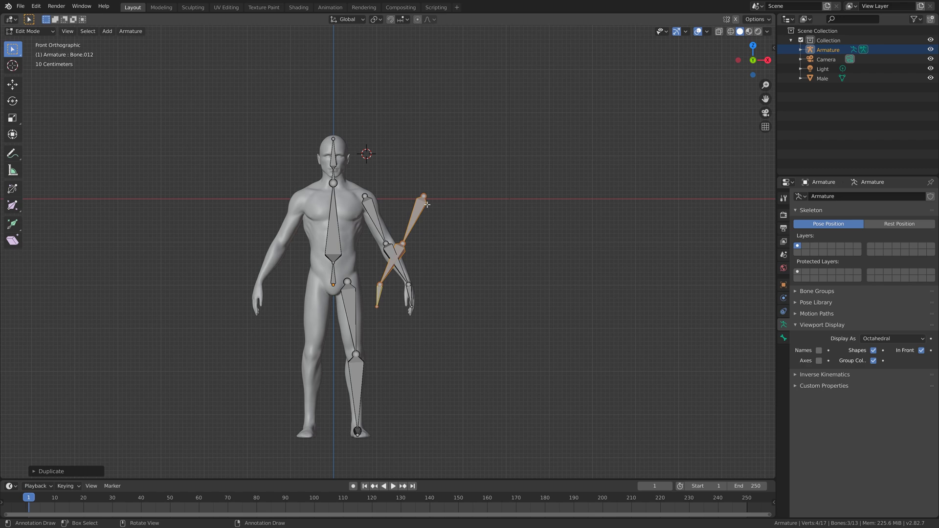
# Step: Move the mirrored arm bones about -2.82 m along X into the model's right arm, and check their alignment from the side
pyautogui.press('g')
pyautogui.press('x')
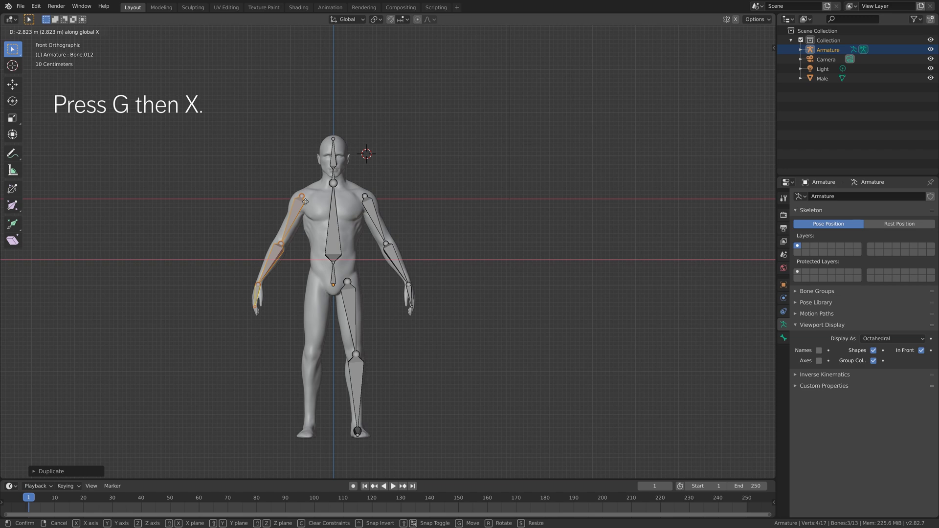
pyautogui.click(306, 201)
pyautogui.moveTo(306, 201); pyautogui.dragTo(463, 244, button='middle')
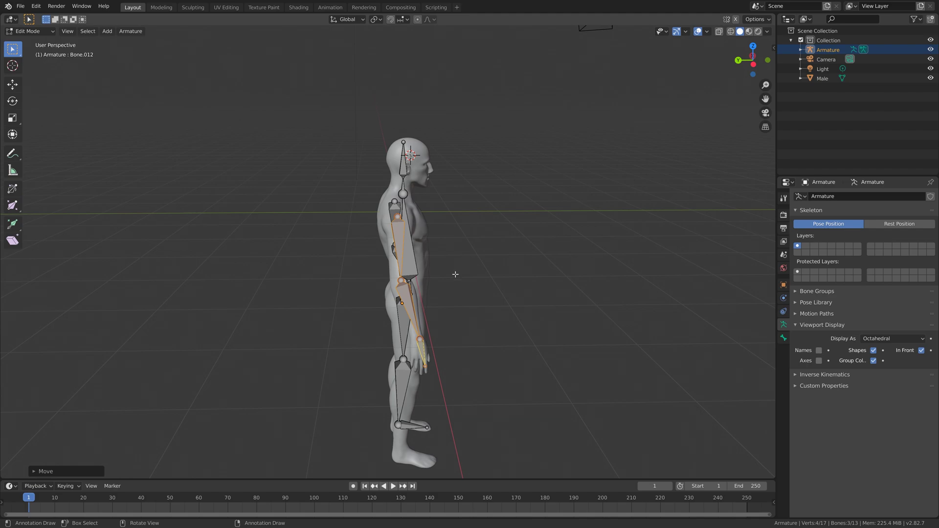
pyautogui.press('KP_1')
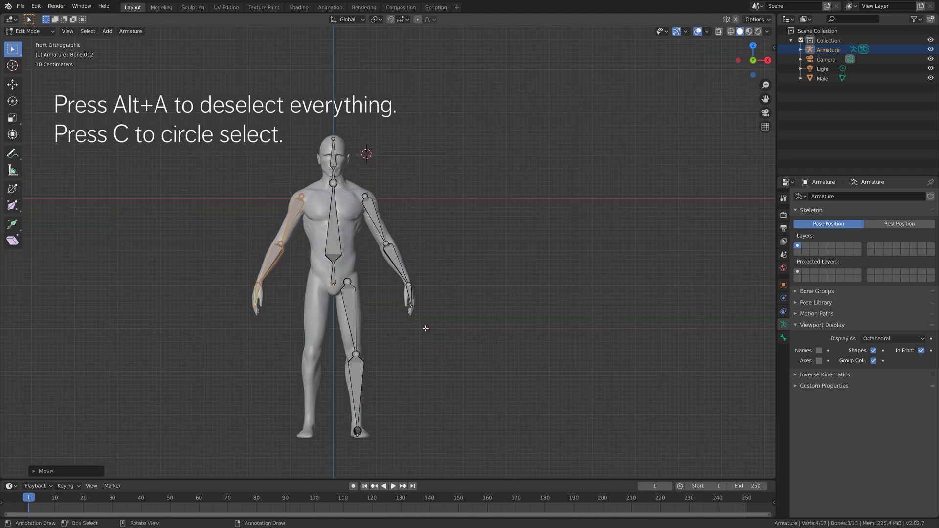
# Step: Clear the selection, circle-select the thigh, shin and foot bones, duplicate them in place and scale the copy -1 along X
pyautogui.hotkey('alt', 'a')
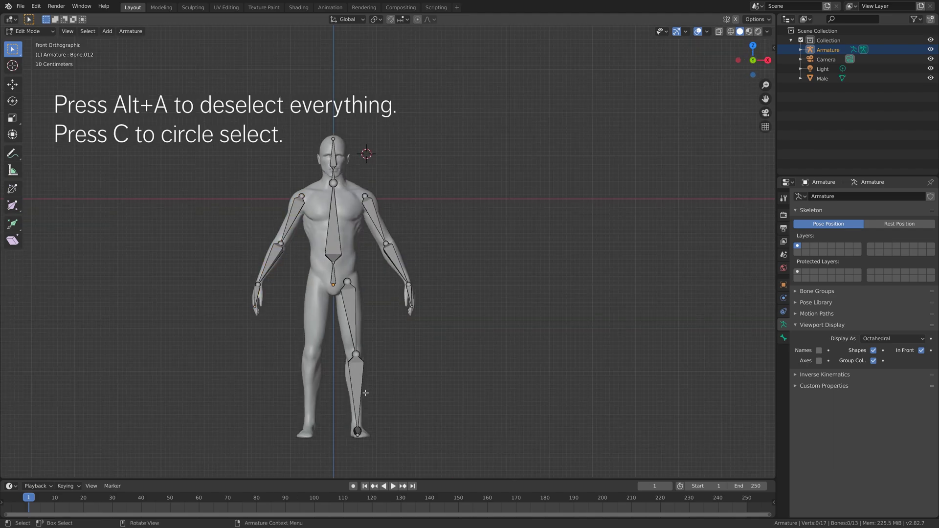
pyautogui.press('c')
pyautogui.click(360, 433)
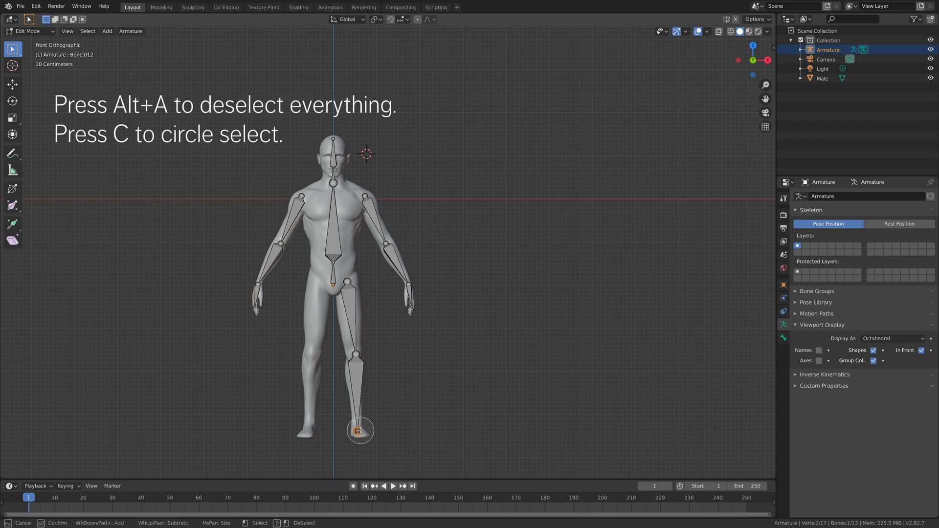
pyautogui.moveTo(355, 404); pyautogui.dragTo(355, 289)
pyautogui.press('Escape')
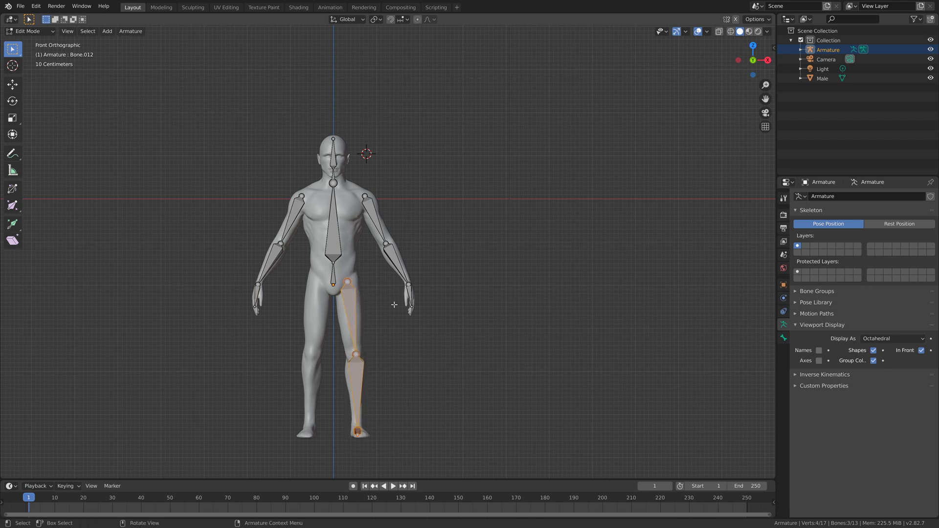
pyautogui.hotkey('shift', 'd')
pyautogui.write('sx')
pyautogui.write('-1')
pyautogui.press('Return')
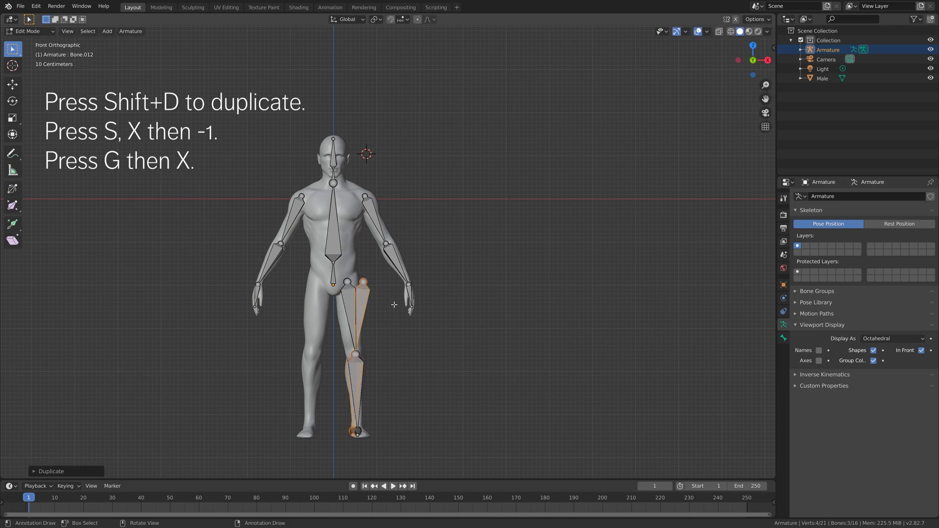
# Step: Move the mirrored leg bones about -1.015 m along X into the model's right leg
pyautogui.press('g')
pyautogui.press('x')
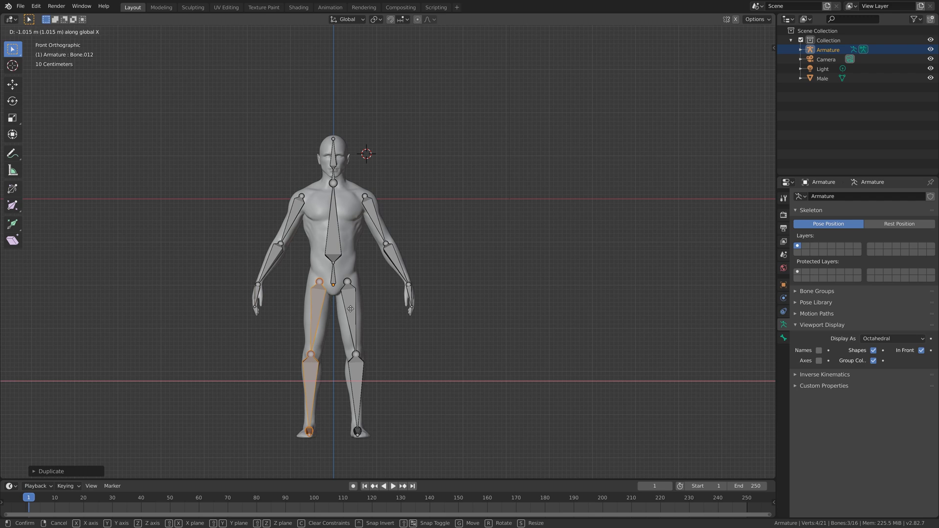
pyautogui.click(351, 308)
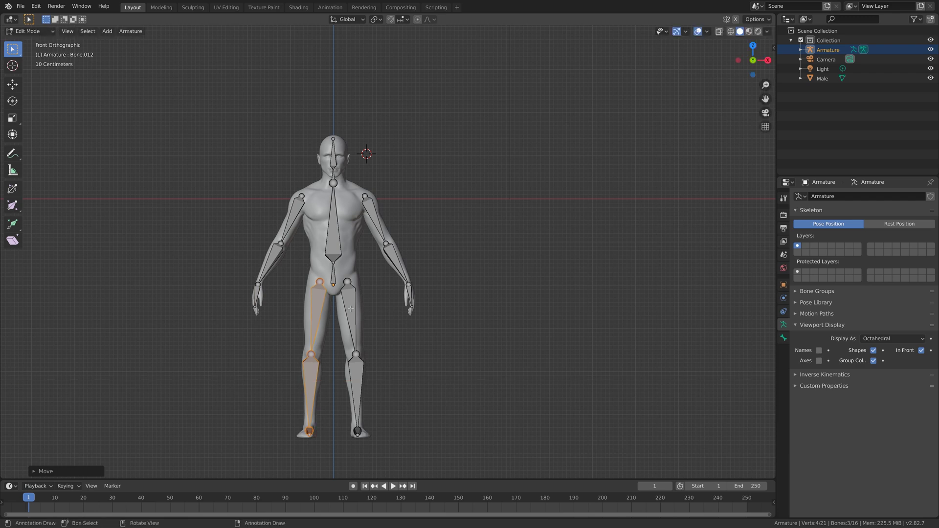
# Step: Shift the toe ends of the left and right foot bones slightly along X so each sits inside its foot
pyautogui.moveTo(458, 358); pyautogui.dragTo(480, 420, button='middle')
pyautogui.click(375, 387)
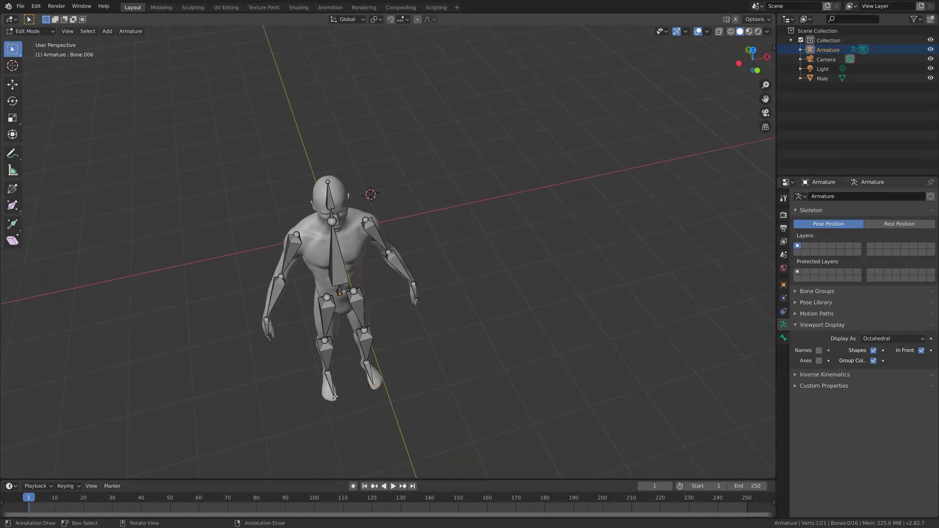
pyautogui.press('g')
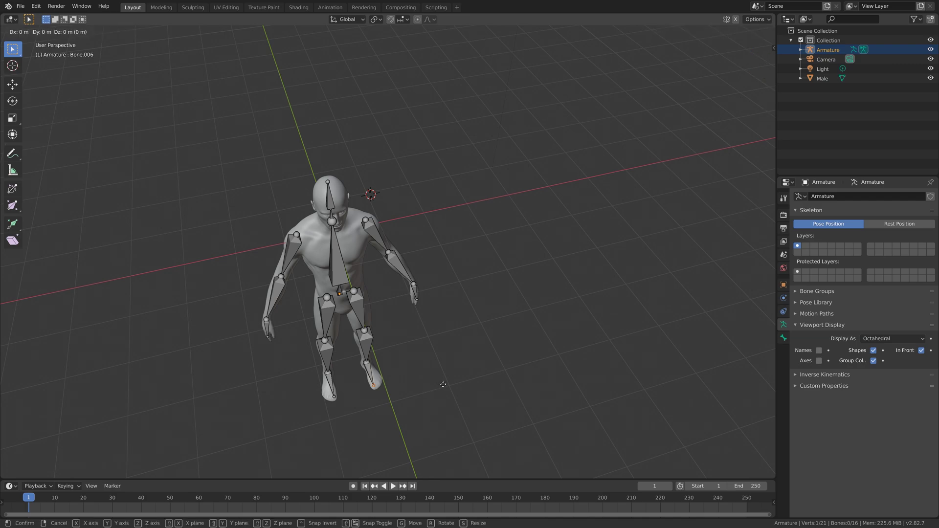
pyautogui.press('x')
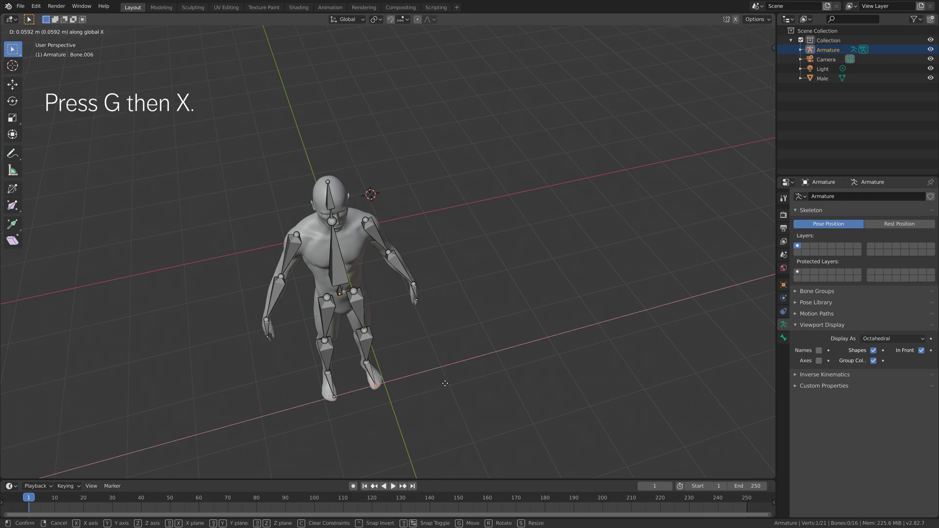
pyautogui.click(458, 400)
pyautogui.click(330, 396)
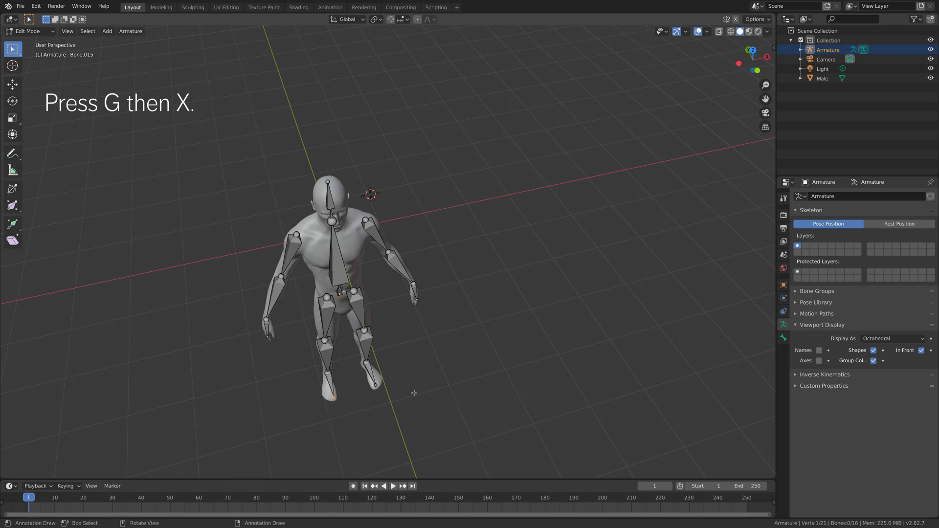
pyautogui.press('g')
pyautogui.press('x')
pyautogui.click(415, 392)
# Step: Parent both thigh bones to the small pelvis bone with the Keep Offset option
pyautogui.moveTo(416, 392); pyautogui.dragTo(356, 302, button='middle')
pyautogui.click(318, 283)
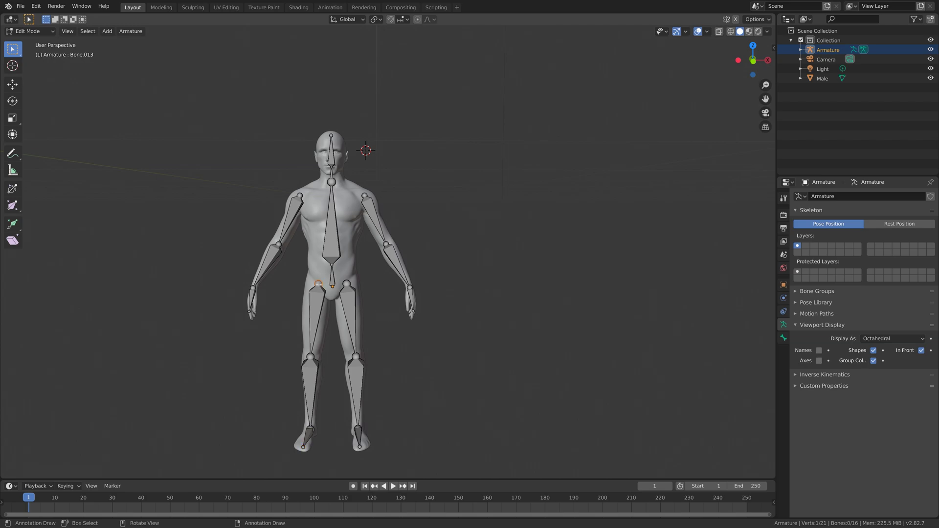
pyautogui.scroll(3, 327, 295)
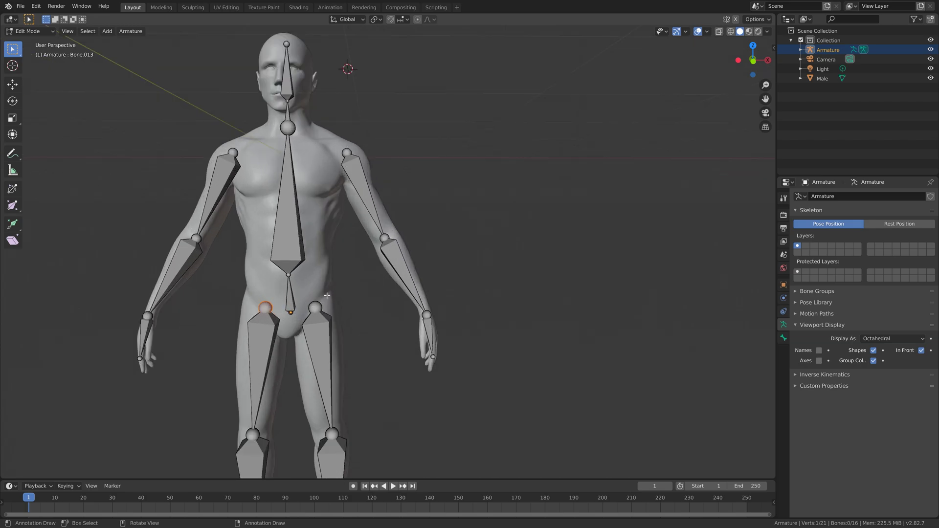
pyautogui.click(267, 336)
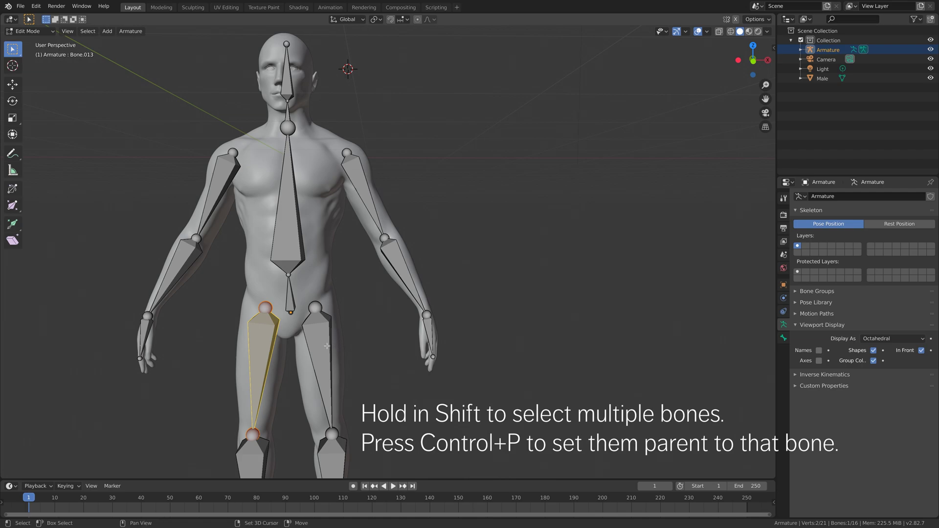
pyautogui.keyDown('shift'); pyautogui.click(325, 346); pyautogui.keyUp('shift')
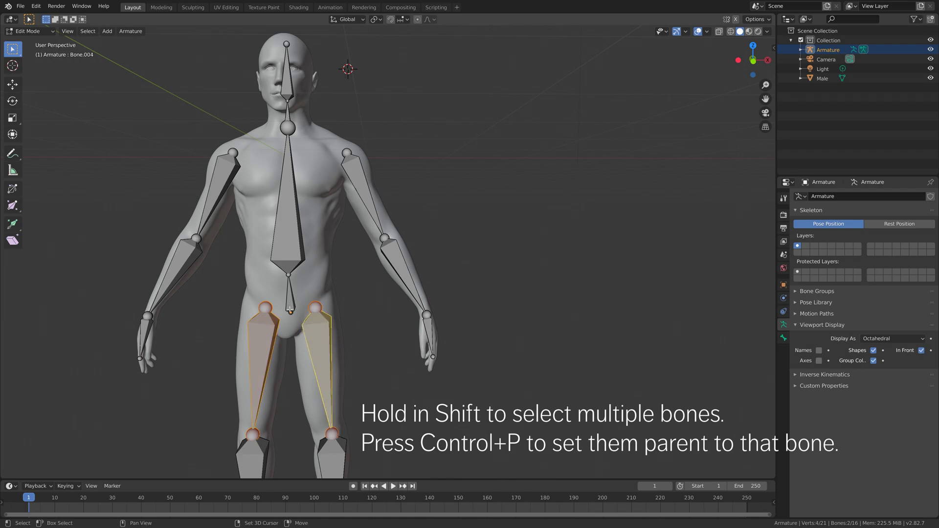
pyautogui.keyDown('shift'); pyautogui.click(291, 307); pyautogui.keyUp('shift')
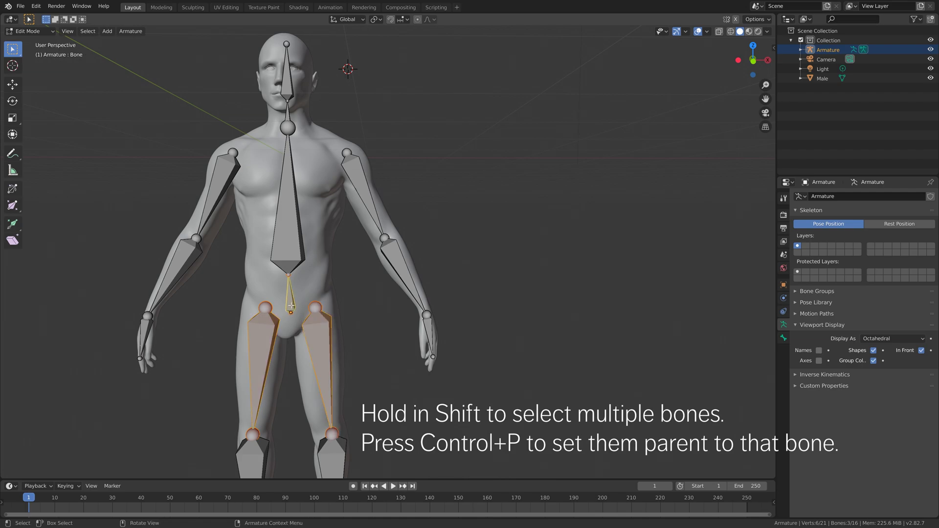
pyautogui.hotkey('ctrl', 'p')
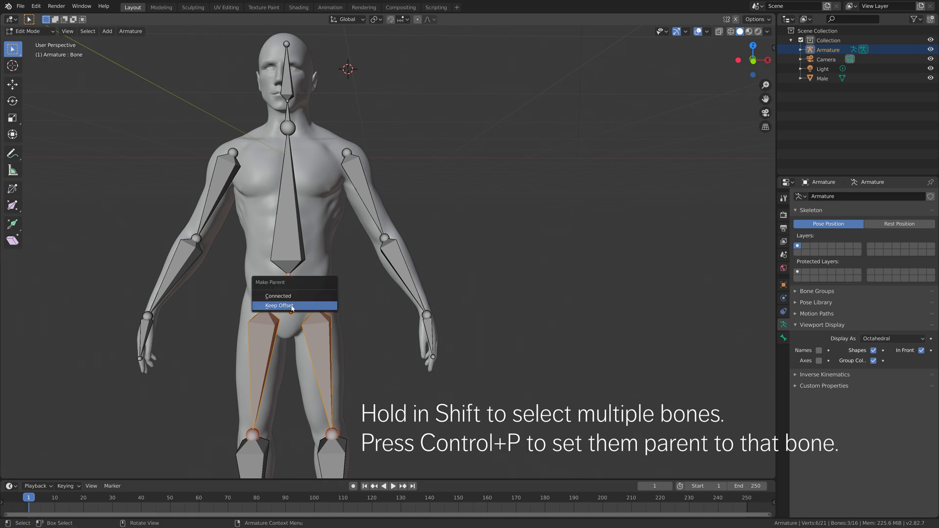
pyautogui.click(292, 306)
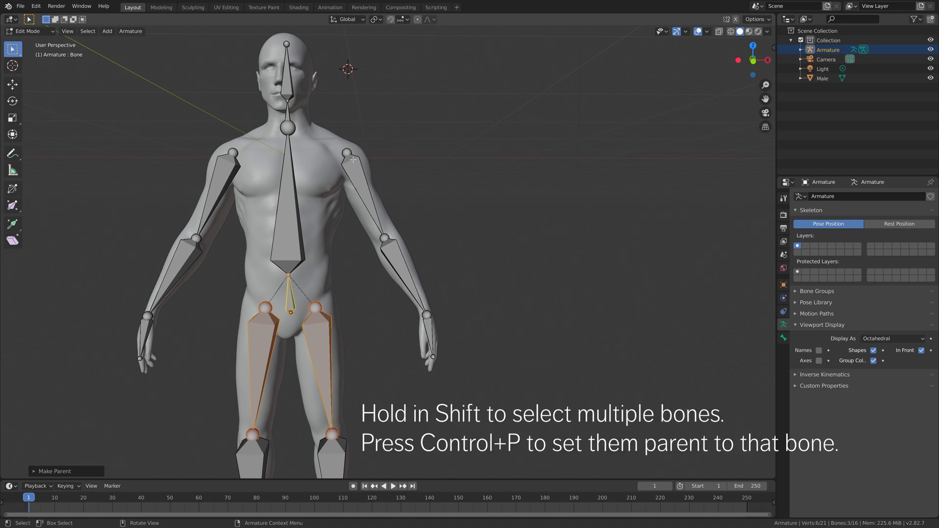
# Step: Parent both upper-arm bones to the large spine bone with the Keep Offset option
pyautogui.click(352, 160)
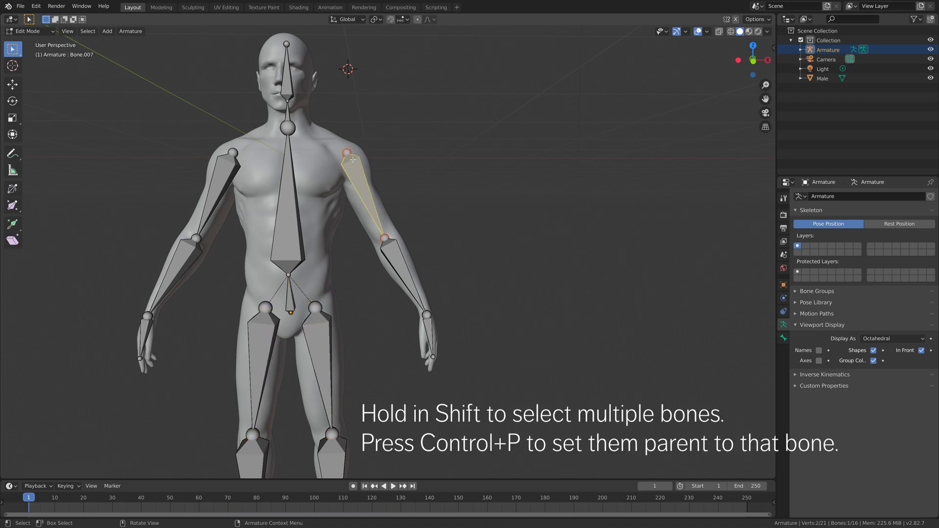
pyautogui.keyDown('shift'); pyautogui.click(230, 163); pyautogui.keyUp('shift')
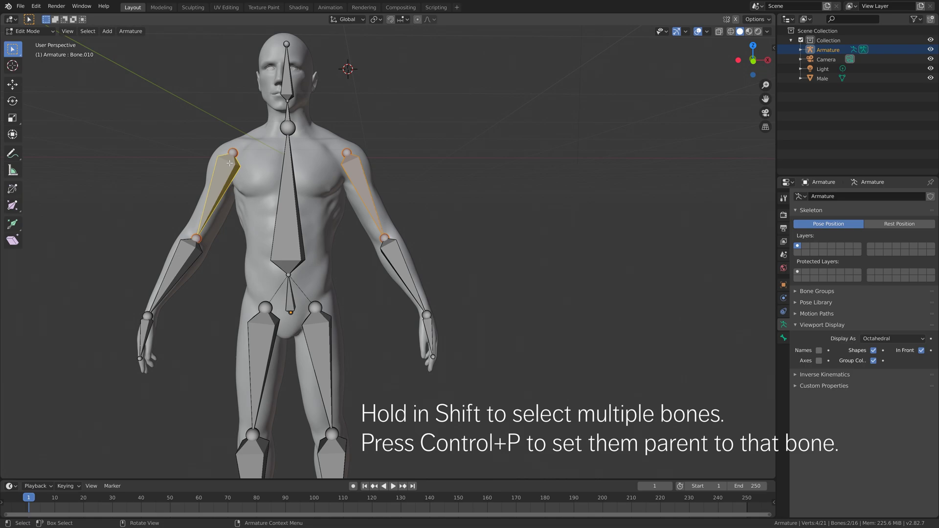
pyautogui.keyDown('shift'); pyautogui.click(286, 177); pyautogui.keyUp('shift')
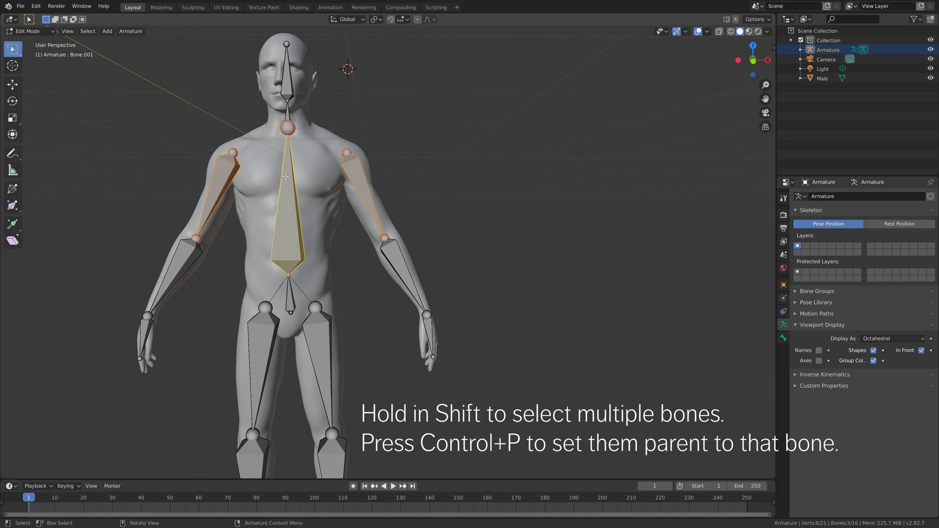
pyautogui.hotkey('ctrl', 'p')
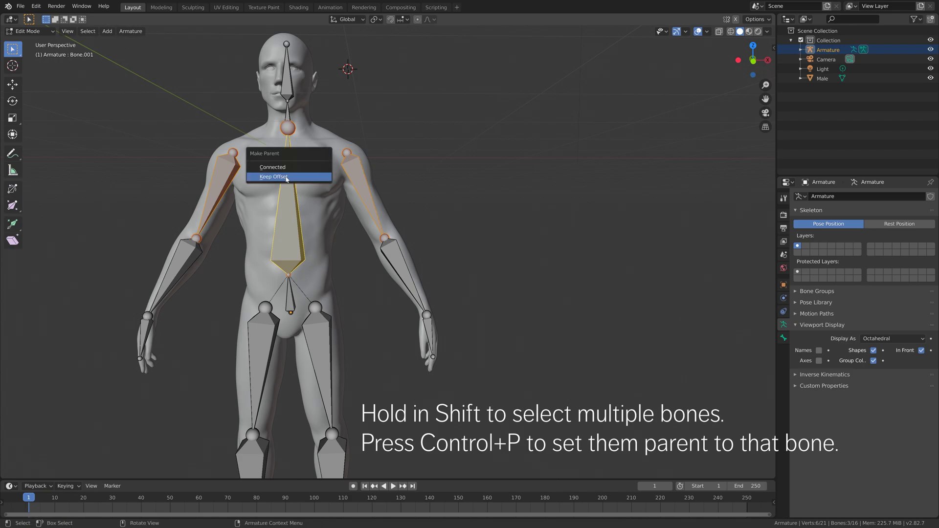
pyautogui.click(286, 177)
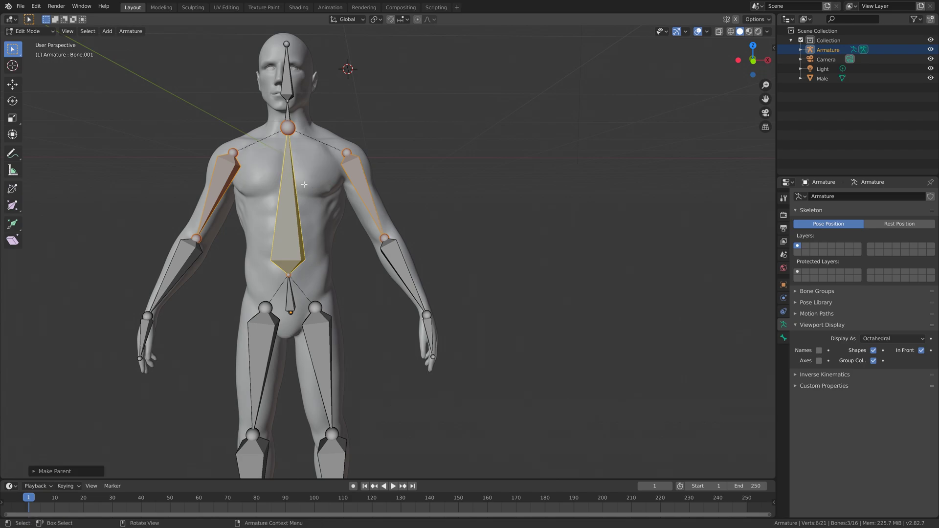
# Step: Return the armature to Object Mode and turn off its In Front display
pyautogui.click(42, 31)
pyautogui.click(32, 42)
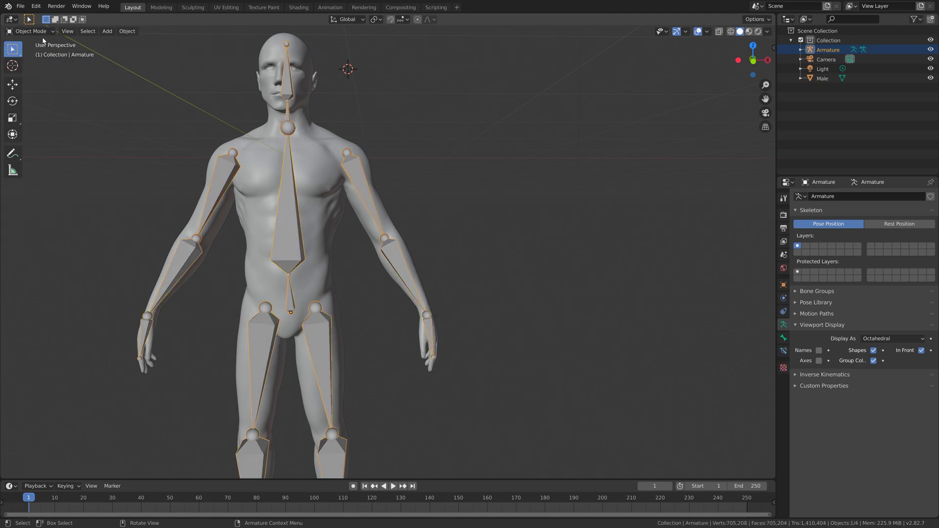
pyautogui.moveTo(358, 183); pyautogui.dragTo(269, 181, button='middle')
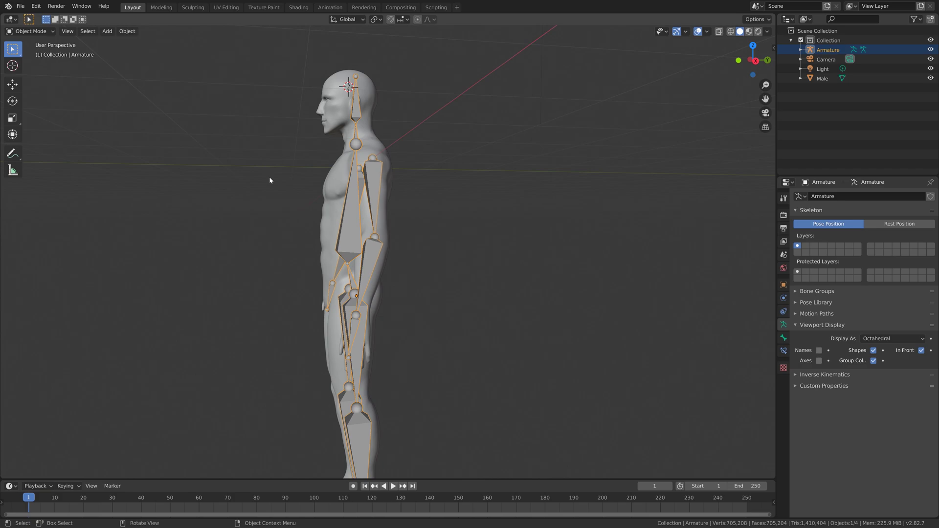
pyautogui.click(921, 350)
pyautogui.moveTo(374, 202); pyautogui.dragTo(418, 205, button='middle')
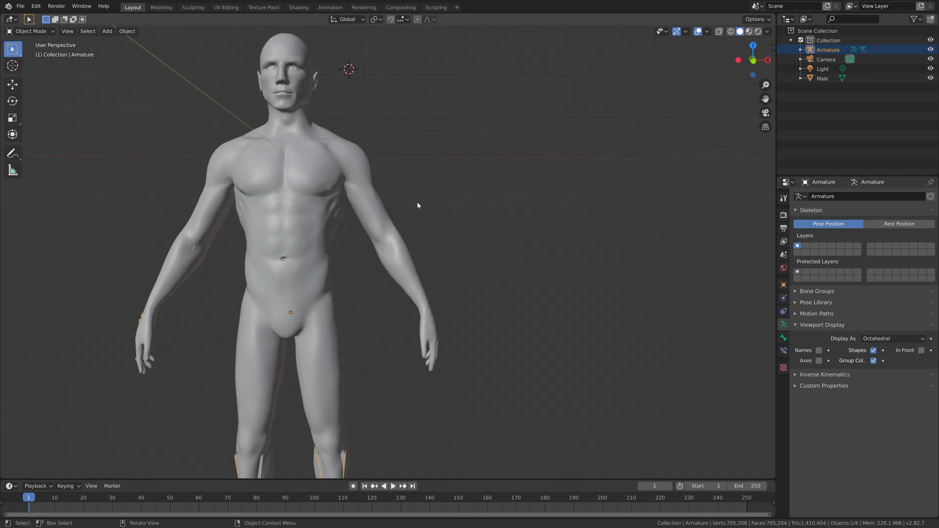
# Step: Select the Male mesh and add the armature to the selection, and parent the mesh to the armature With Automatic Weights
pyautogui.click(380, 216)
pyautogui.scroll(-2, 305, 353)
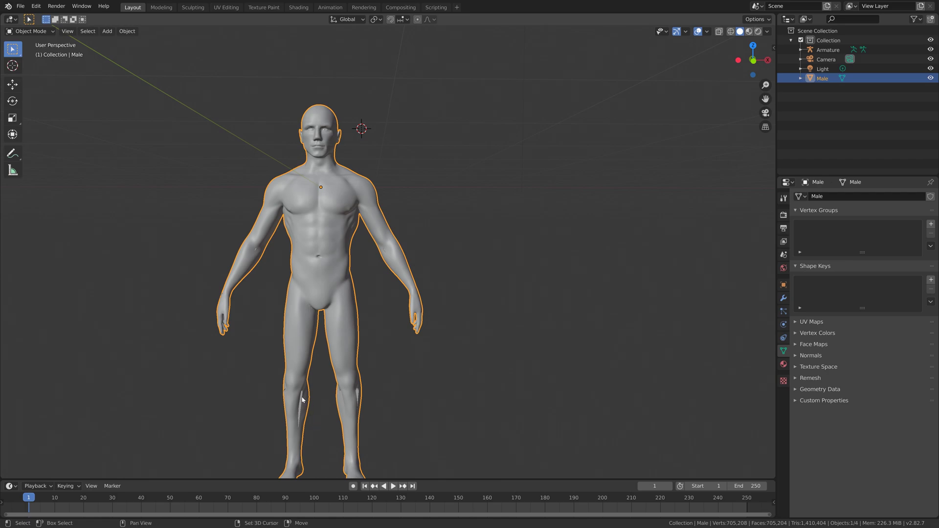
pyautogui.keyDown('shift'); pyautogui.click(301, 400); pyautogui.keyUp('shift')
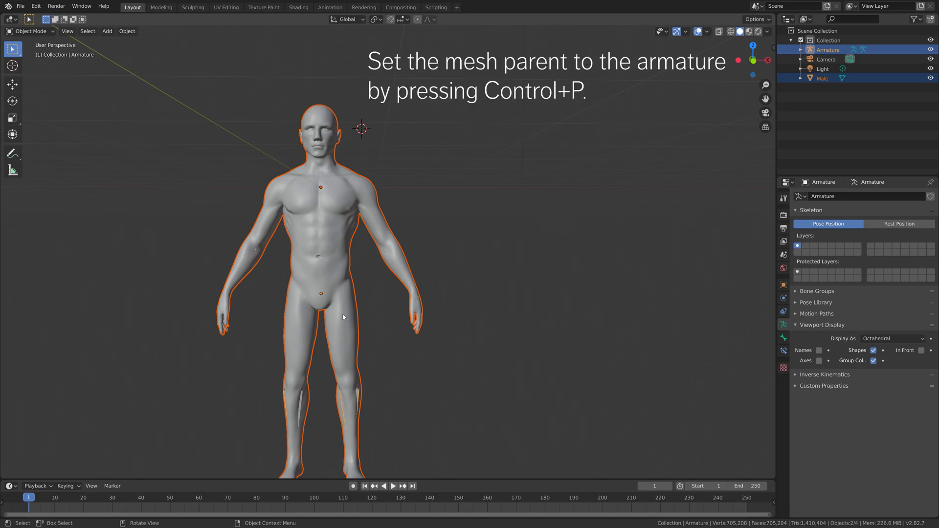
pyautogui.hotkey('ctrl', 'p')
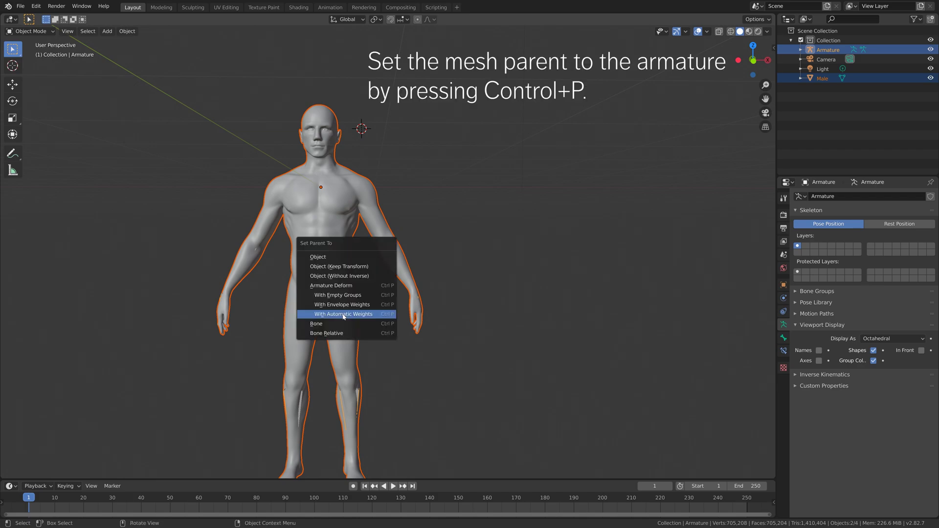
pyautogui.click(344, 315)
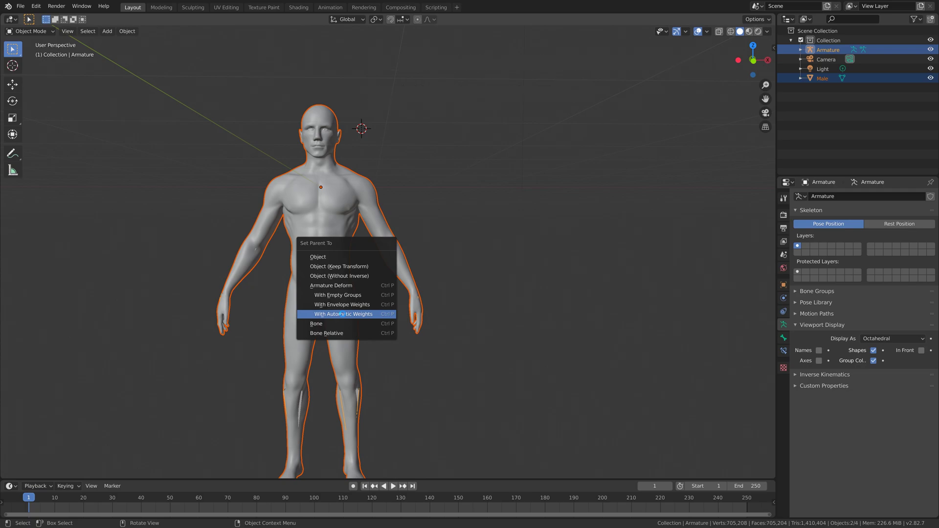
pyautogui.click(341, 314)
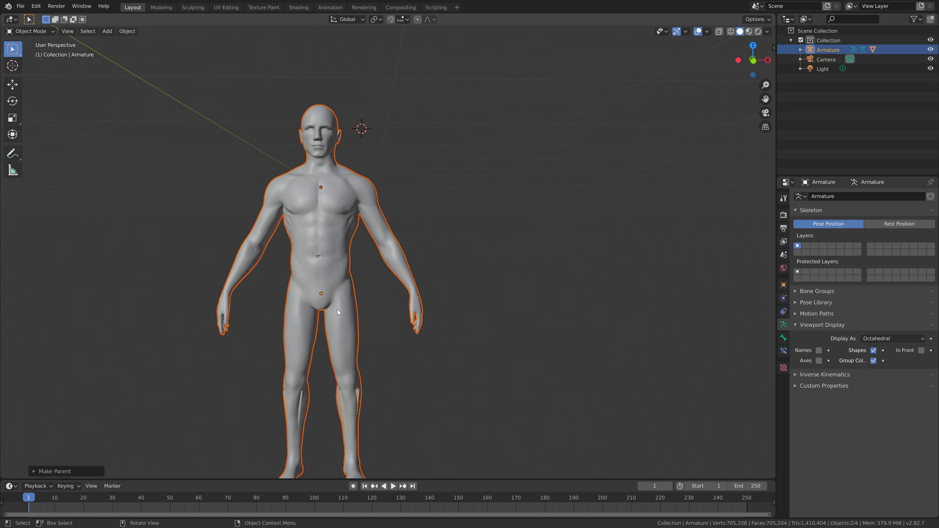
# Step: Save the tut file under an incremented name in the Rigging Beginner folder
pyautogui.click(18, 6)
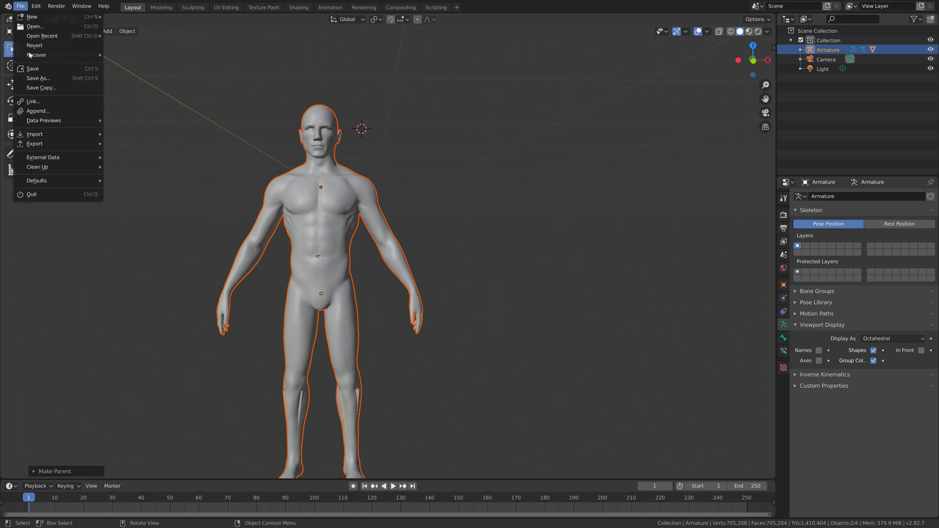
pyautogui.click(32, 77)
pyautogui.click(553, 397)
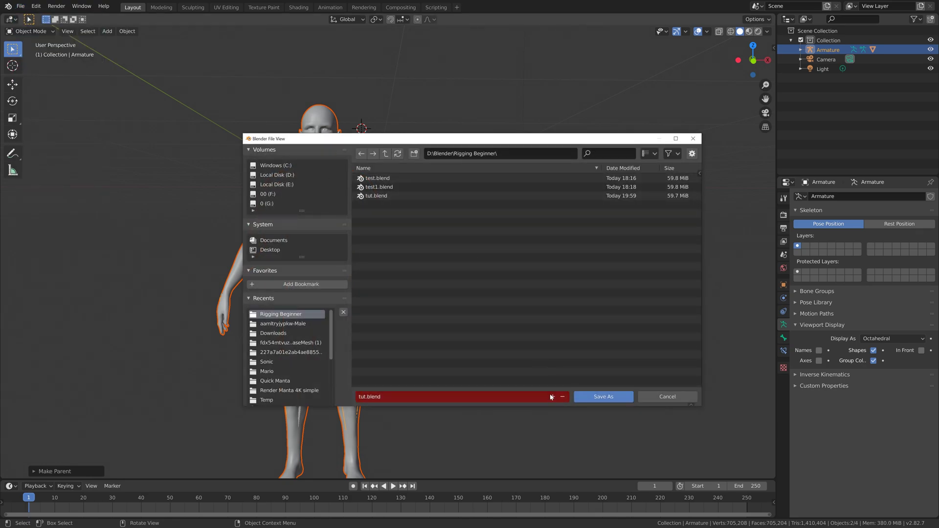
pyautogui.click(583, 396)
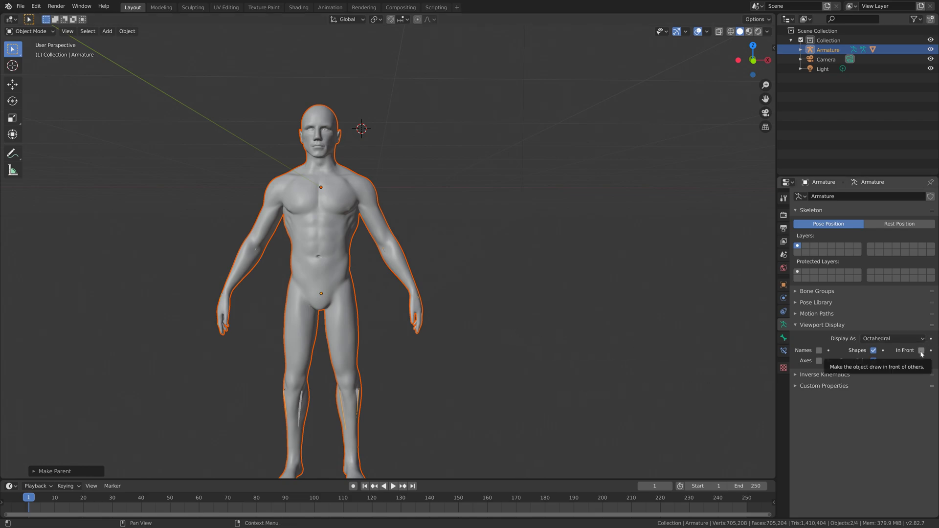
# Step: Select only the armature, switch it to Pose Mode and turn on its In Front display
pyautogui.click(360, 393)
pyautogui.click(357, 395)
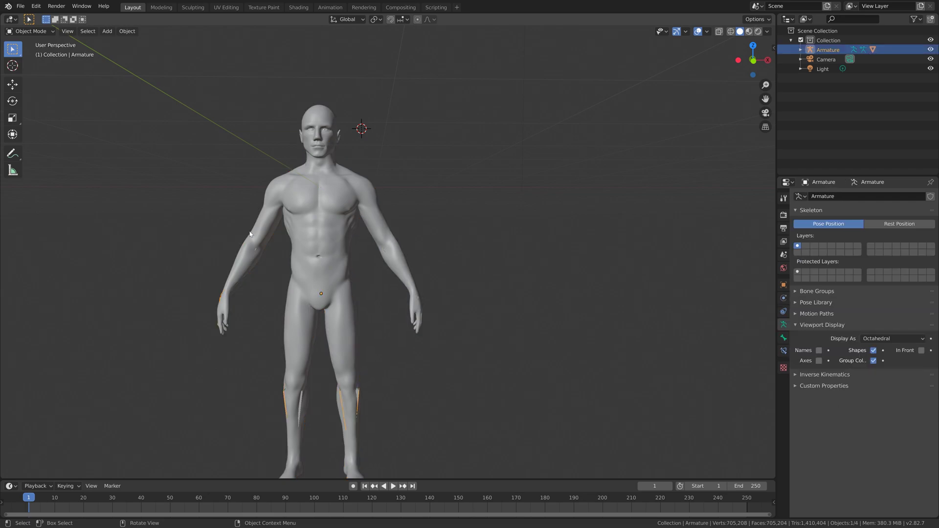
pyautogui.click(29, 31)
pyautogui.click(24, 63)
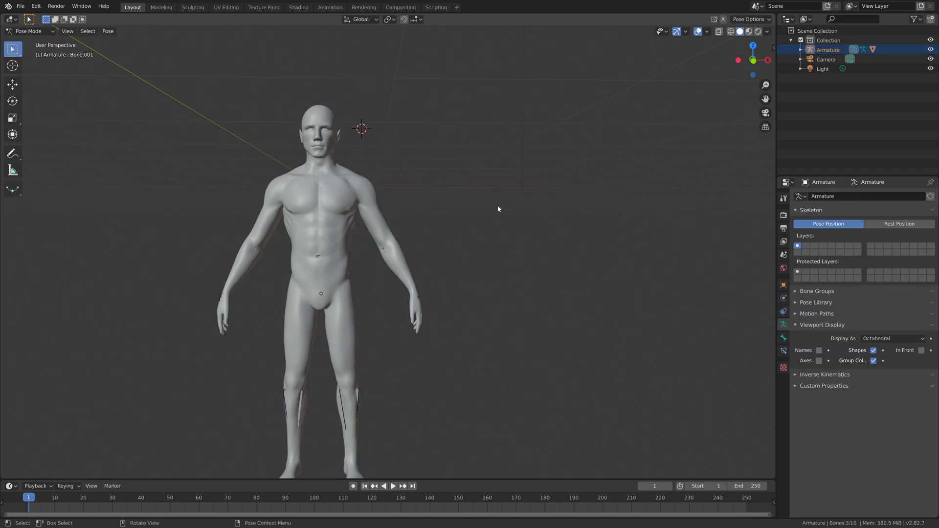
pyautogui.click(921, 350)
pyautogui.moveTo(372, 223); pyautogui.dragTo(478, 221, button='middle')
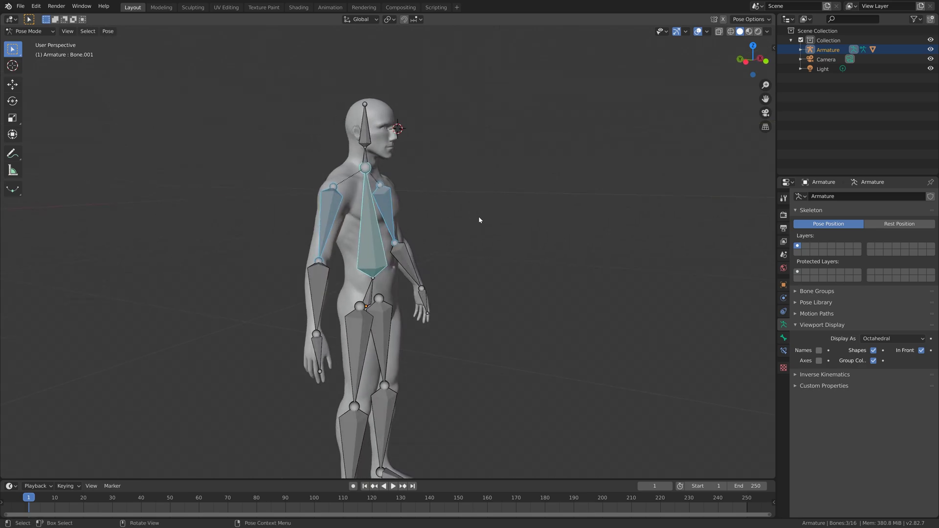
# Step: Try rotating the spine bone about the global Z axis to test how the upper body follows
pyautogui.click(378, 257)
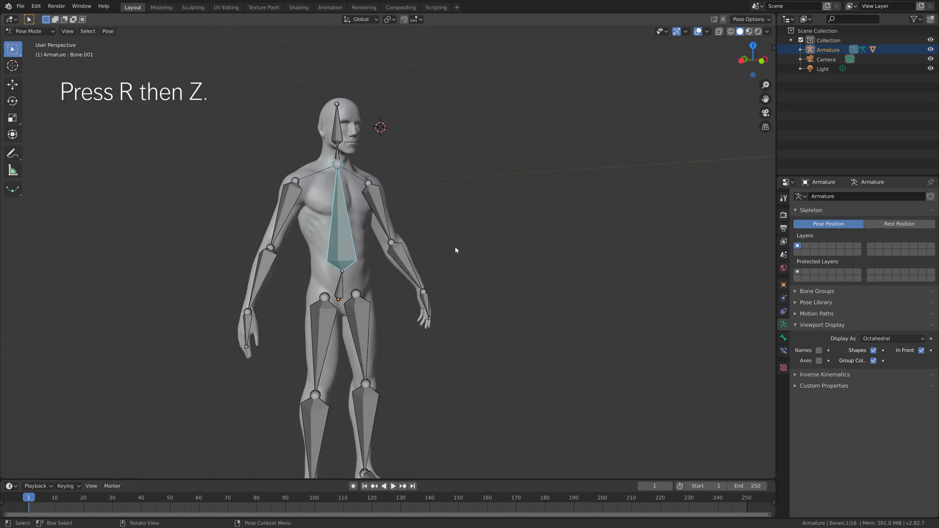
pyautogui.press('r')
pyautogui.press('z')
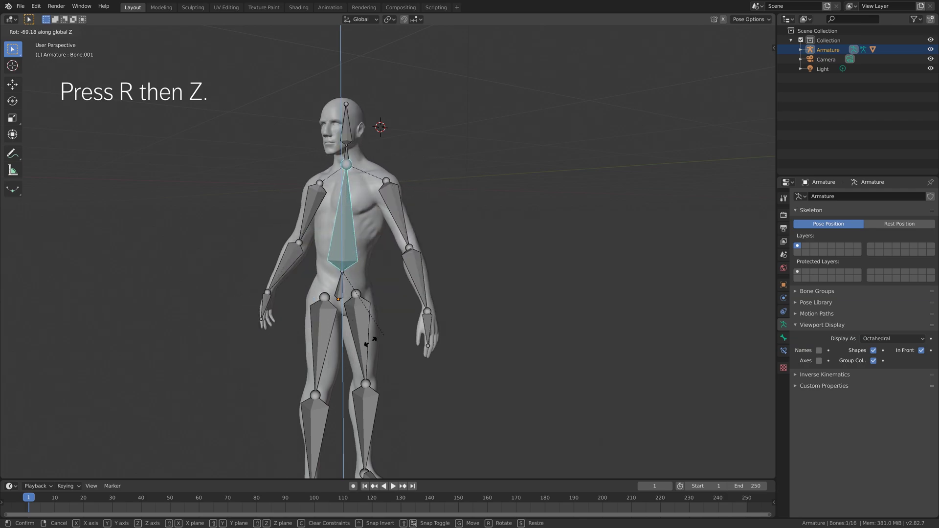
pyautogui.click(424, 254)
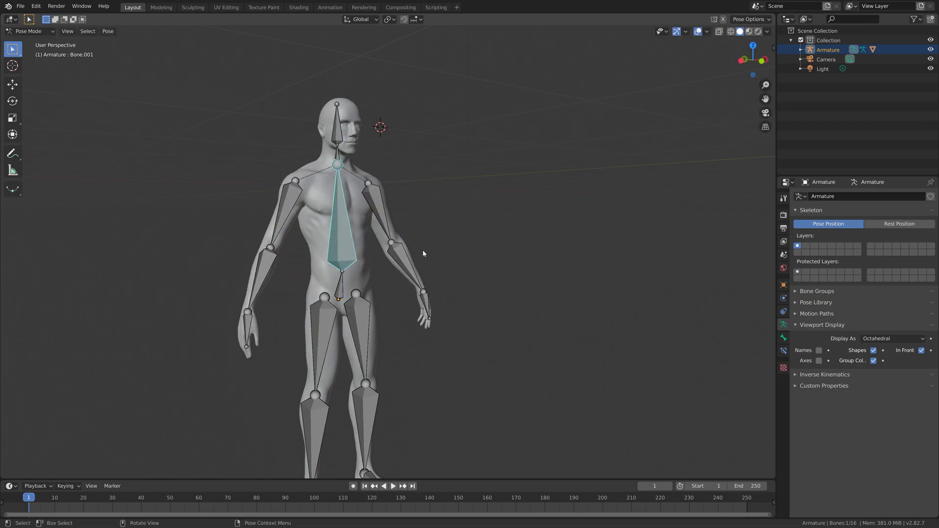
# Step: Try rotating the left upper-arm bone about the global X axis to test the arm's deformation
pyautogui.click(377, 200)
pyautogui.press('r')
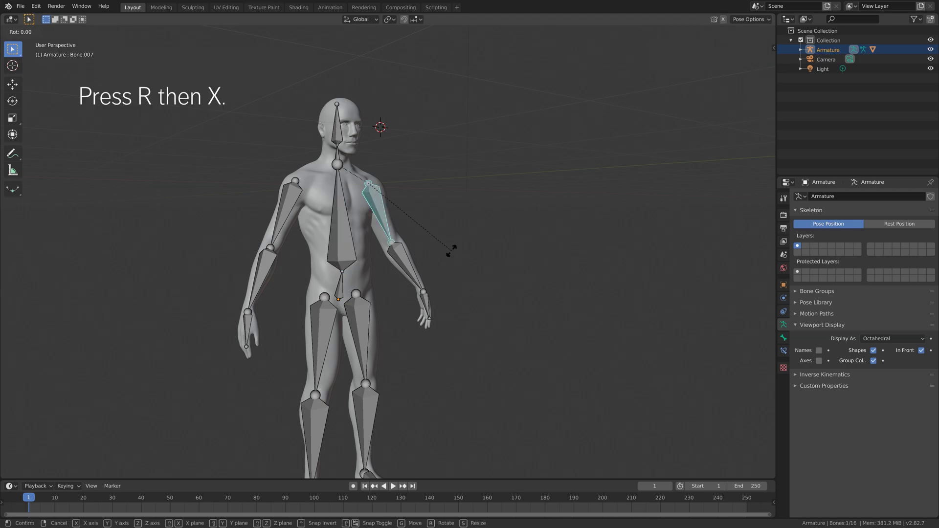
pyautogui.press('x')
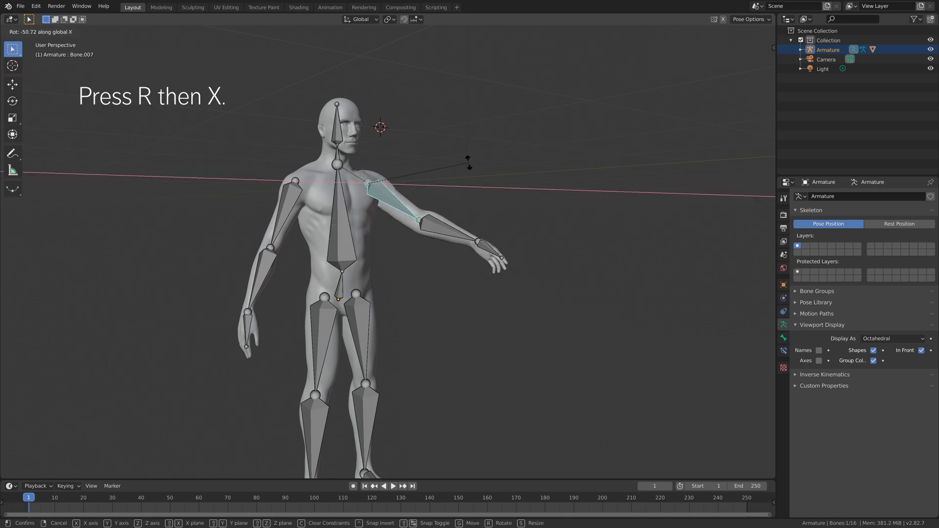
pyautogui.rightClick(468, 161)
# Step: Select both thigh bones and rotate them about the global X axis to swing the legs forward, and select a shin bone
pyautogui.moveTo(466, 308); pyautogui.dragTo(371, 308, button='middle')
pyautogui.click(355, 338)
pyautogui.keyDown('shift'); pyautogui.click(349, 333); pyautogui.keyUp('shift')
pyautogui.press('r')
pyautogui.press('x')
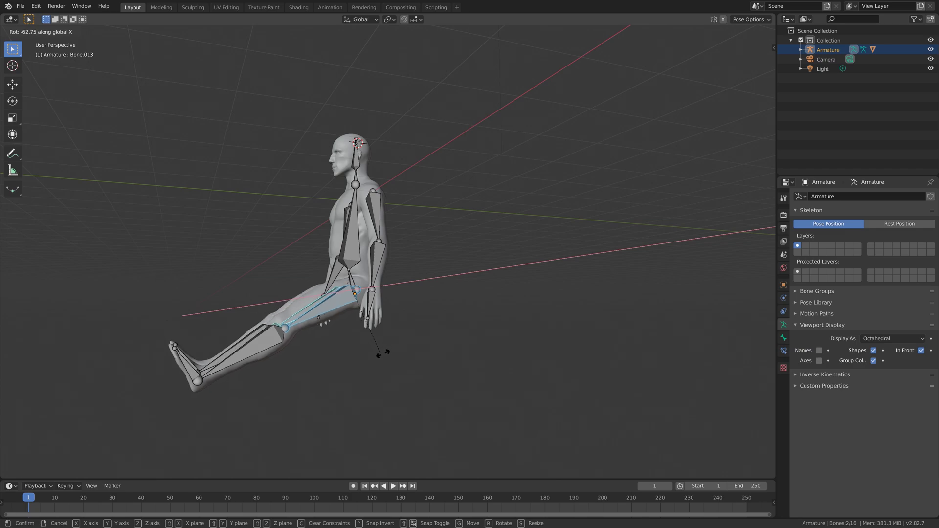
pyautogui.click(370, 374)
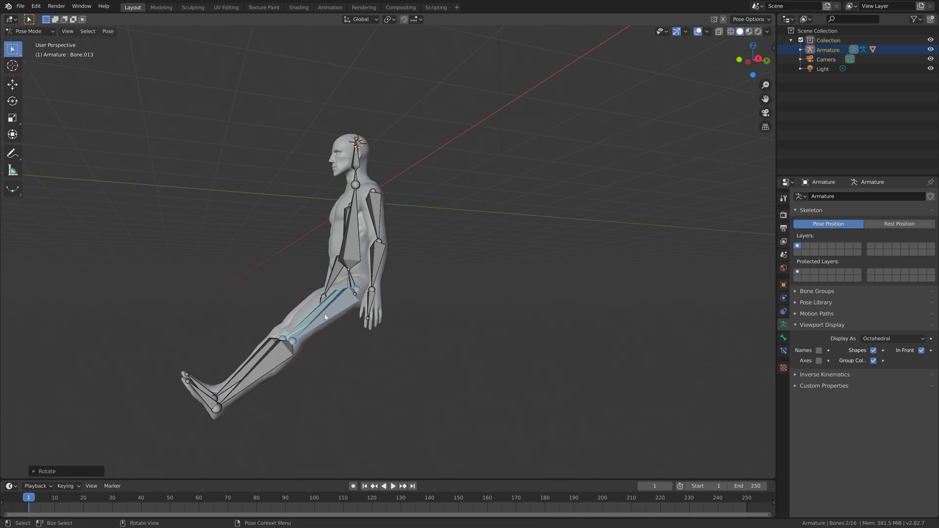
pyautogui.click(299, 355)
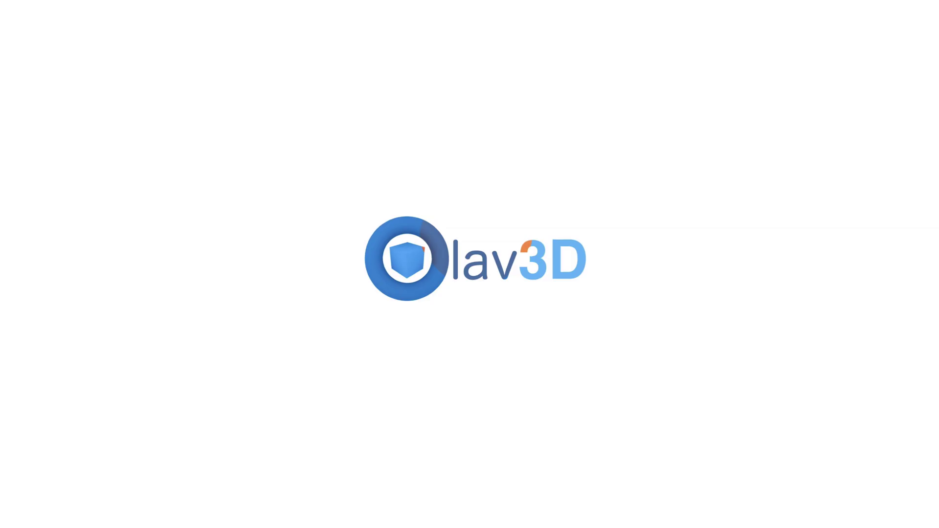